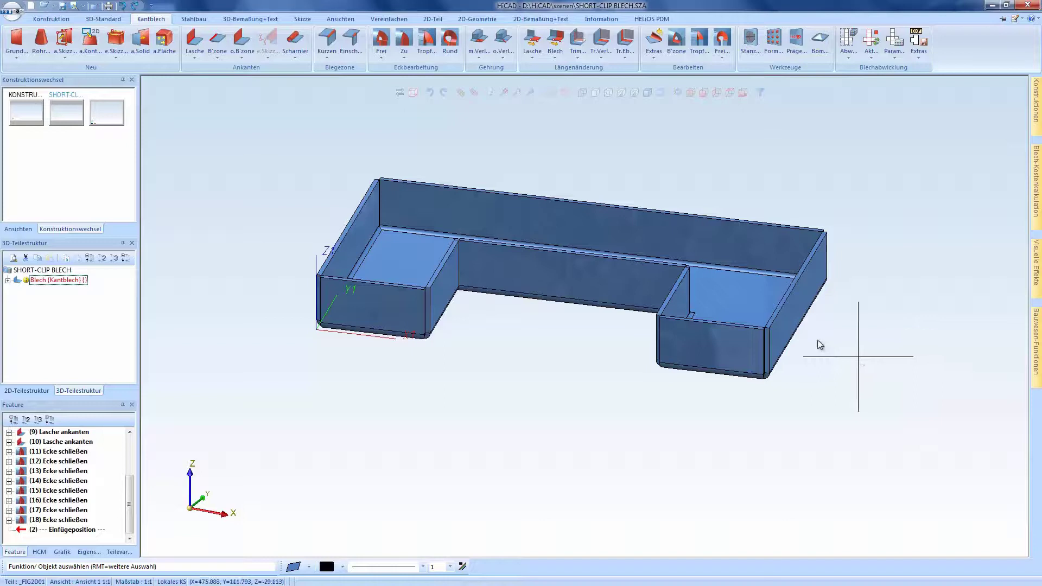
Delete the existing flanged tray and start a new sheet from a sketch
right_click(661, 275)
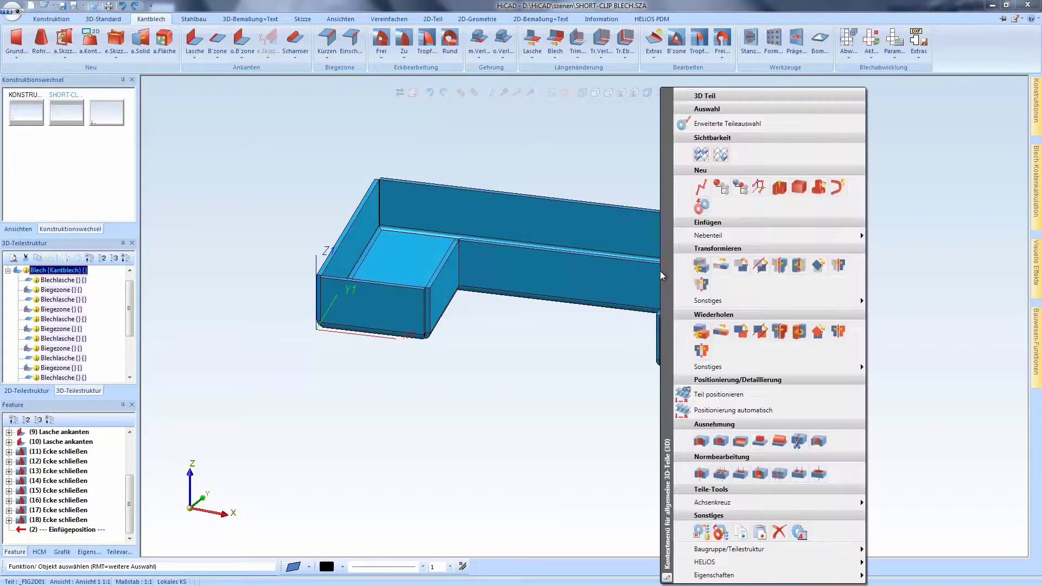
left_click(780, 533)
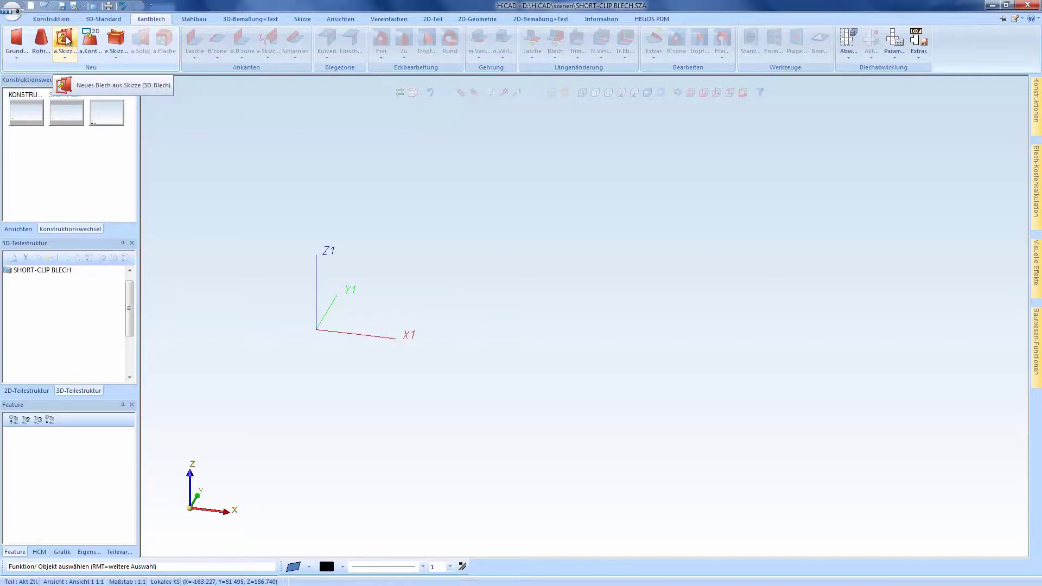
left_click(65, 40)
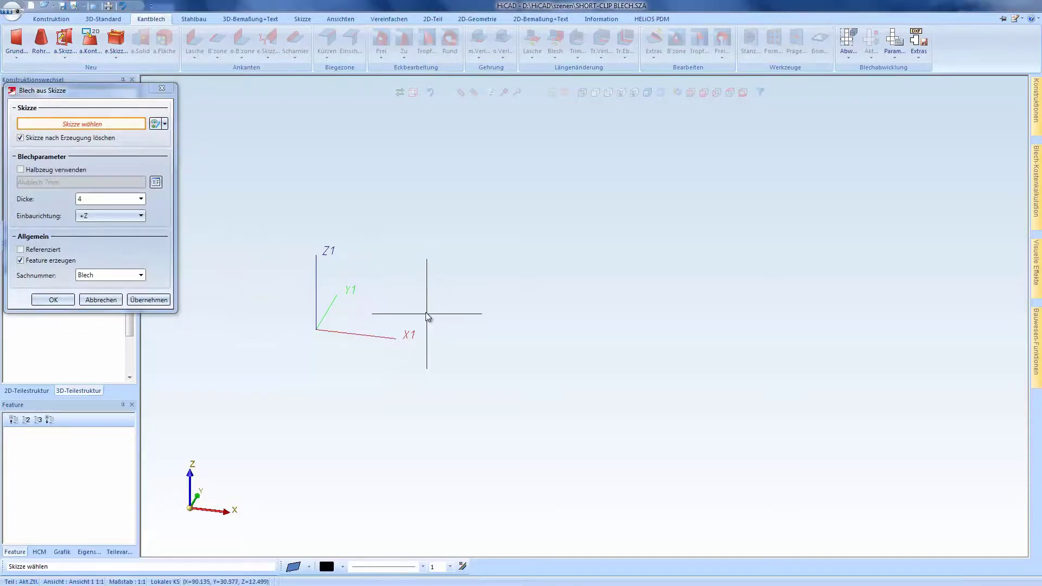
Create a new sketch for the outline and view it from the top
left_click(165, 125)
left_click(197, 144)
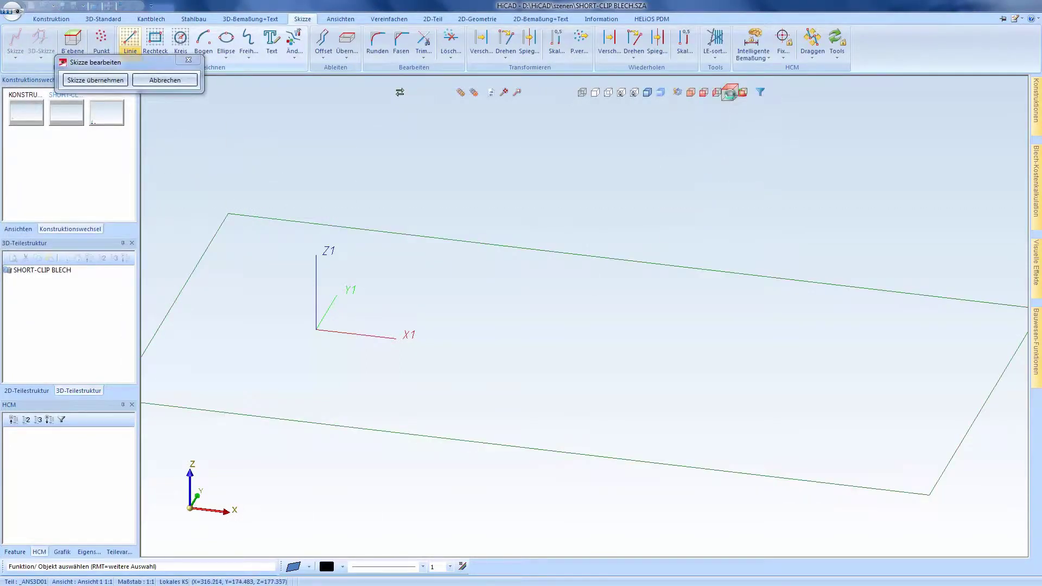
left_click(730, 92)
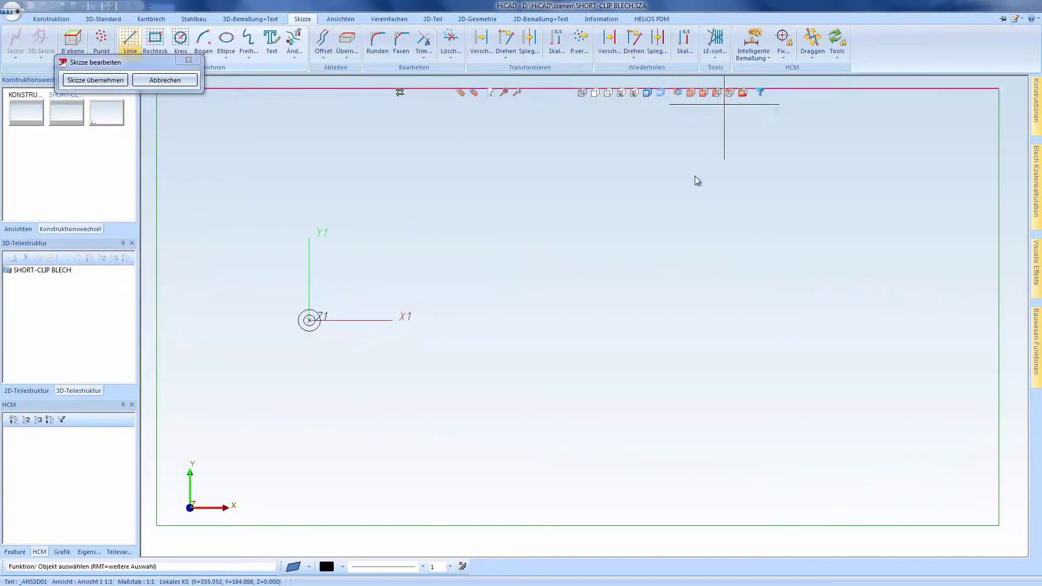
Draw the outline's first edge, 200 long, starting at the sketch origin
left_click(131, 41)
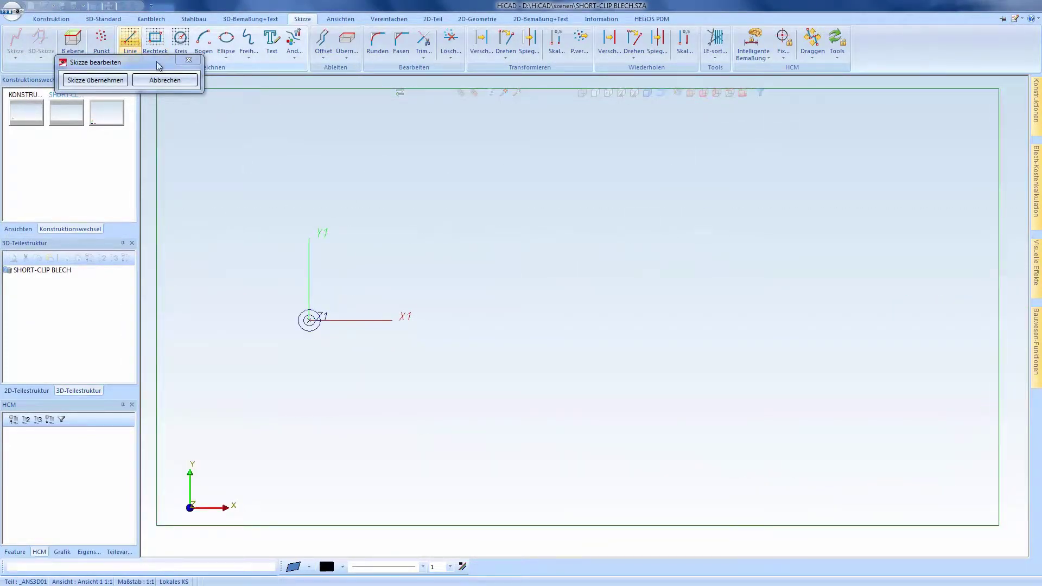
left_click(310, 320)
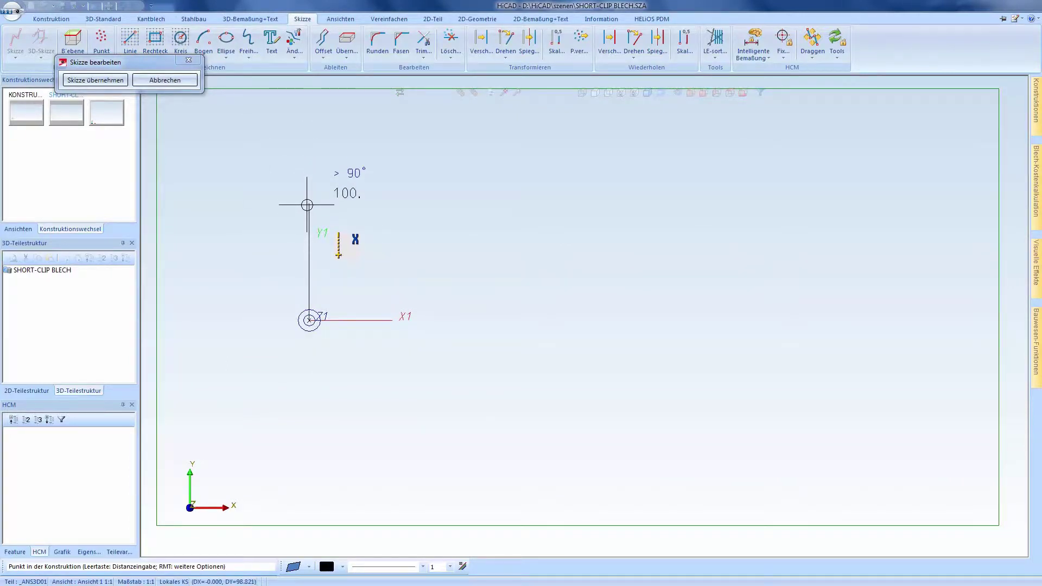
key("space")
type("200")
key("Return")
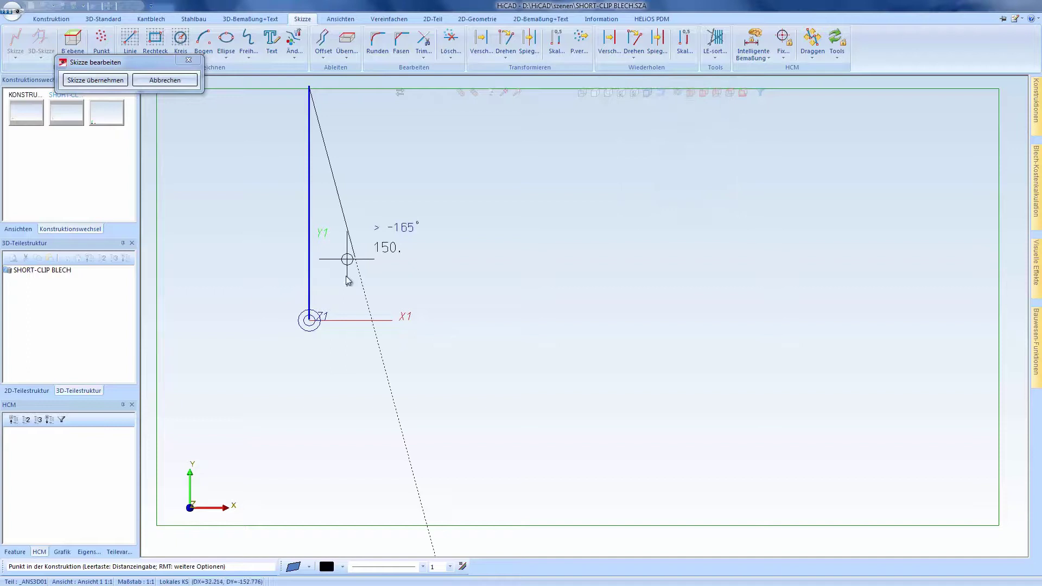
scroll(348, 279, "down", 2)
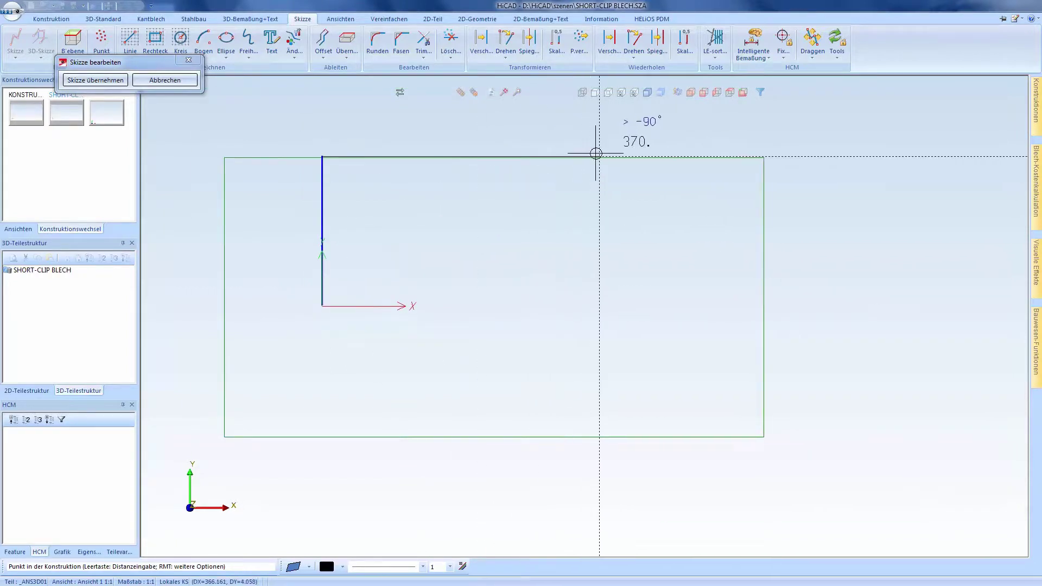
Complete the closed outline with the right edge, a rectangular bottom notch, and closing edge
left_click(621, 156)
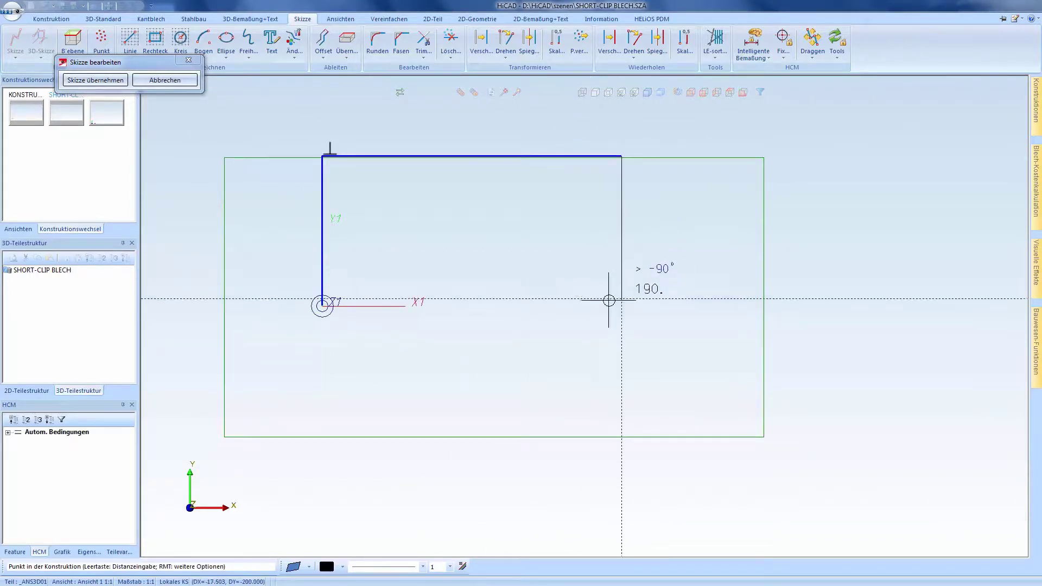
left_click(607, 305)
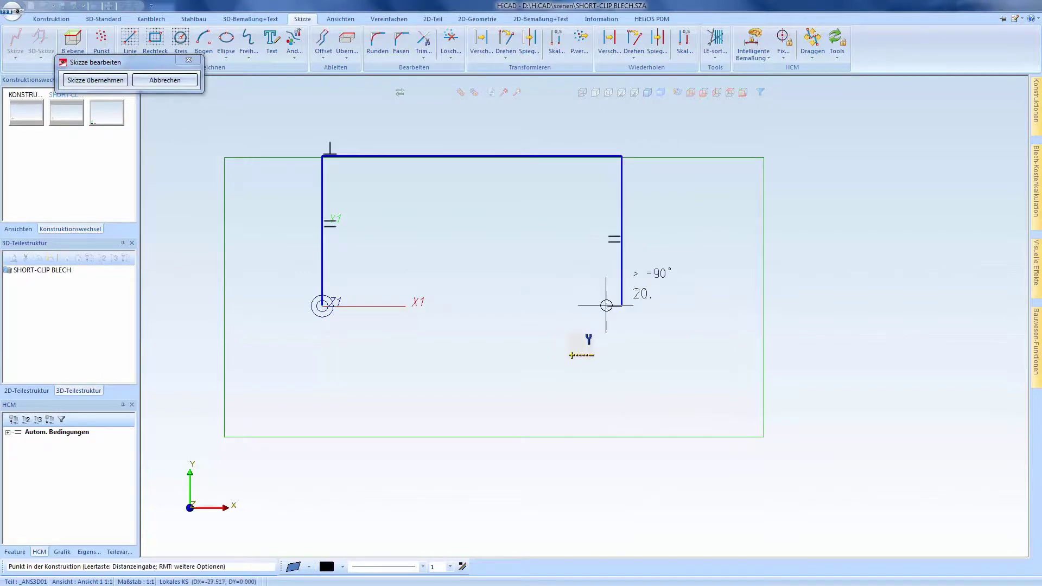
left_click(548, 306)
left_click(547, 232)
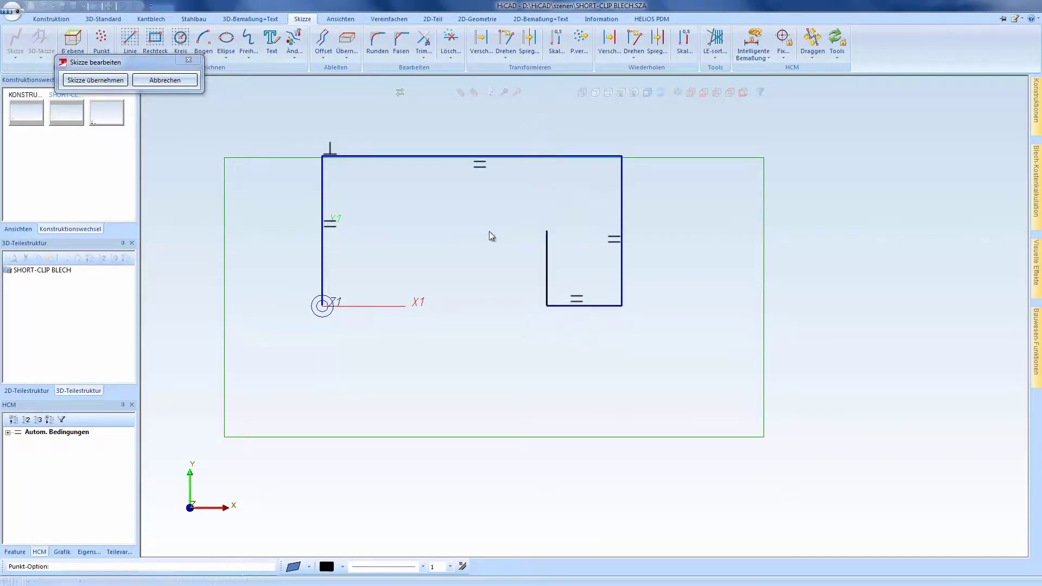
left_click(397, 232)
left_click(397, 306)
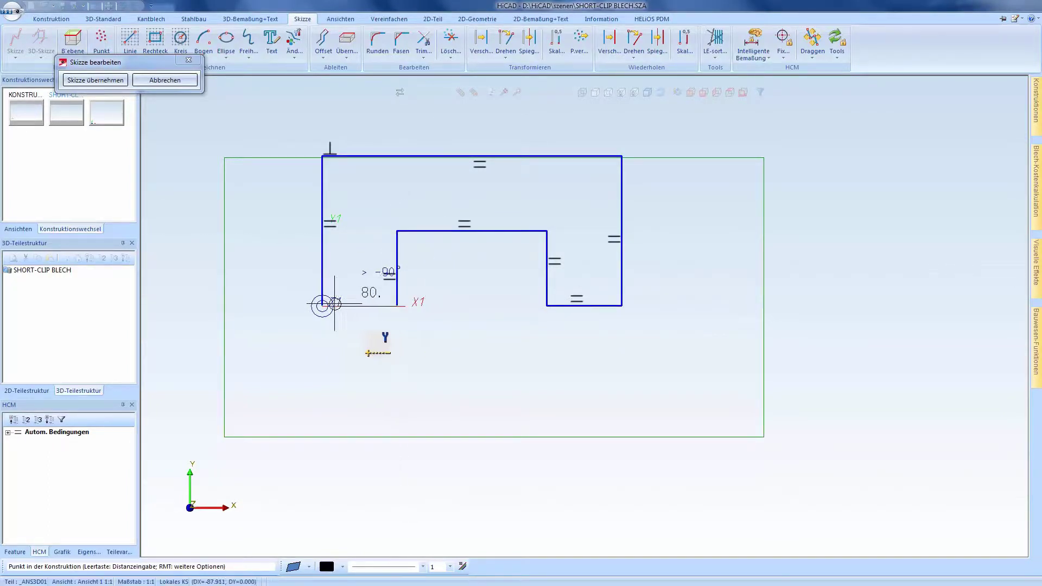
left_click(322, 306)
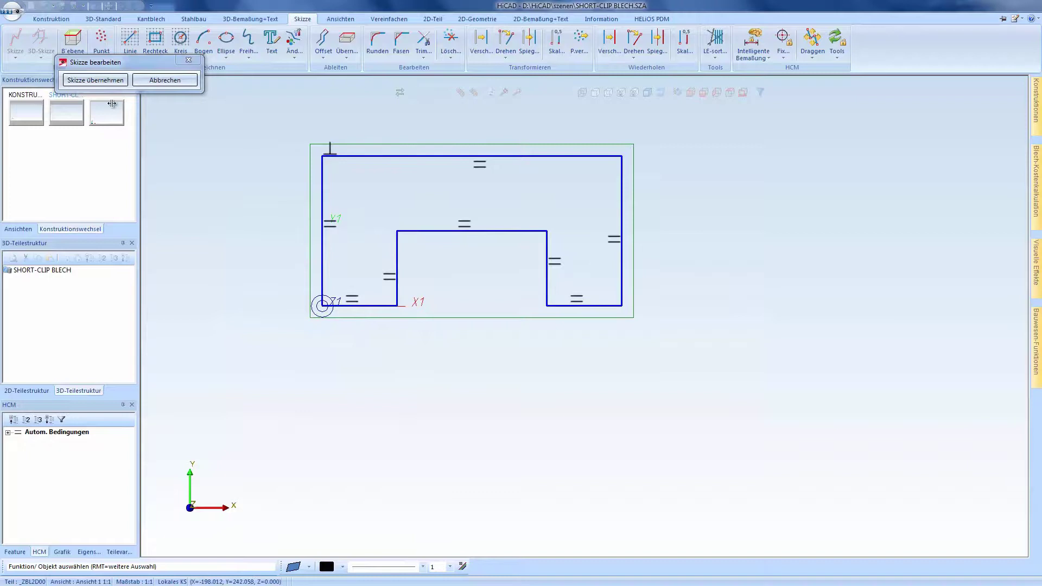
Accept the finished sketch and view it isometrically
left_click(105, 80)
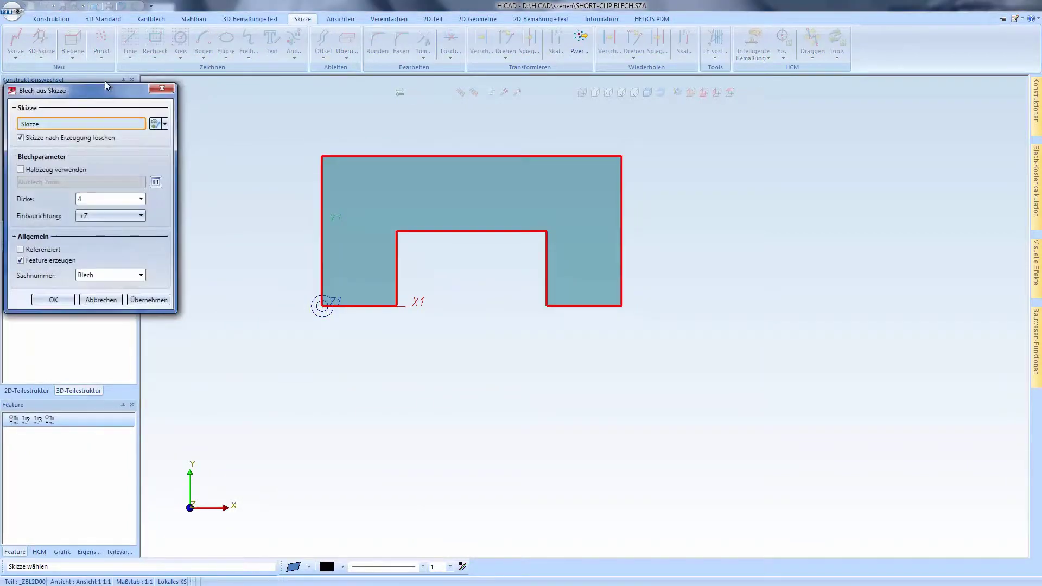
left_click(689, 94)
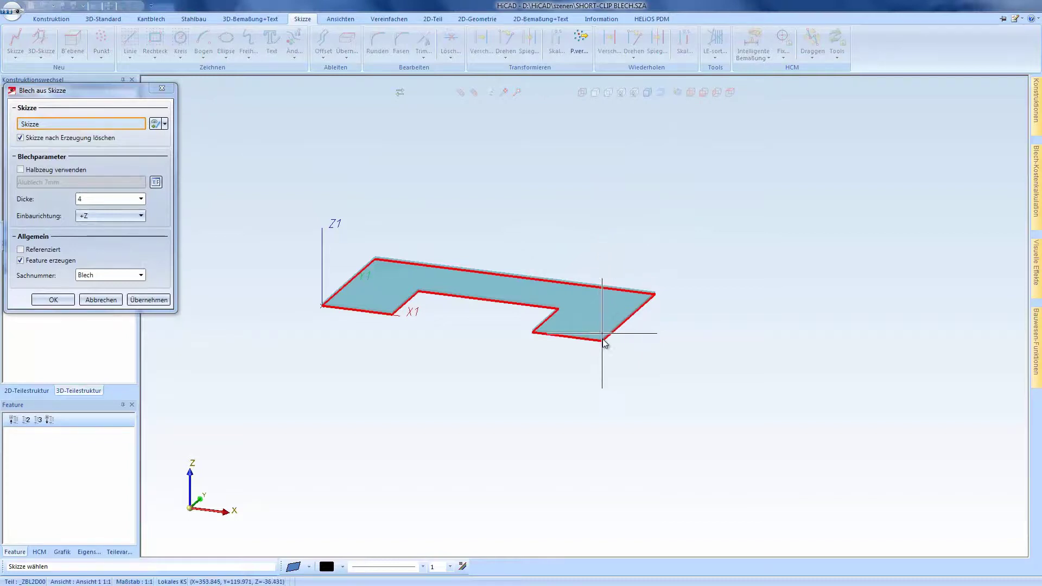
scroll(605, 342, "up", 5)
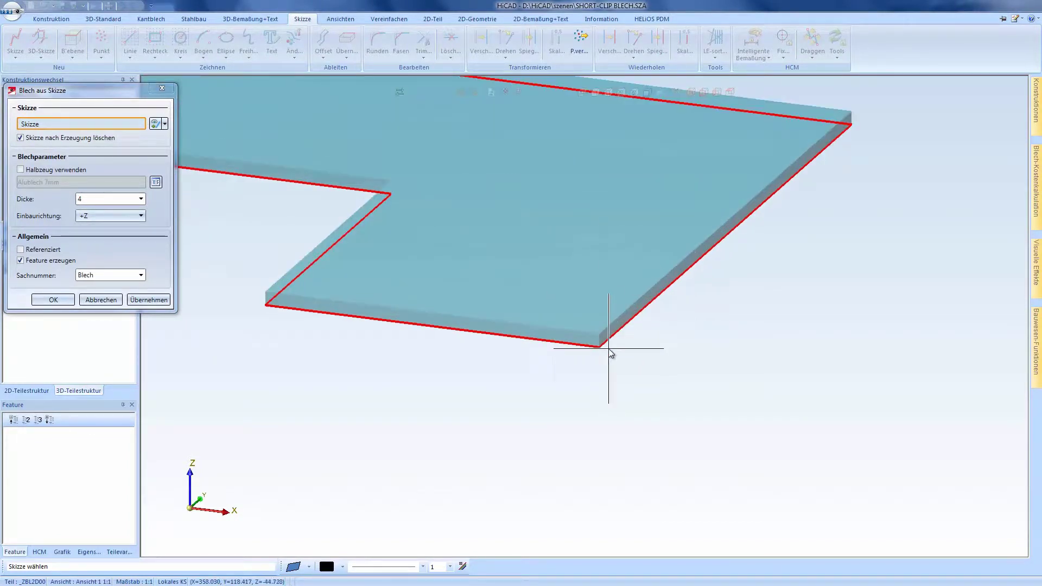
Set the thickness direction to +Z, after trying -Z and both sides, and create the sheet
left_click(113, 216)
left_click(112, 238)
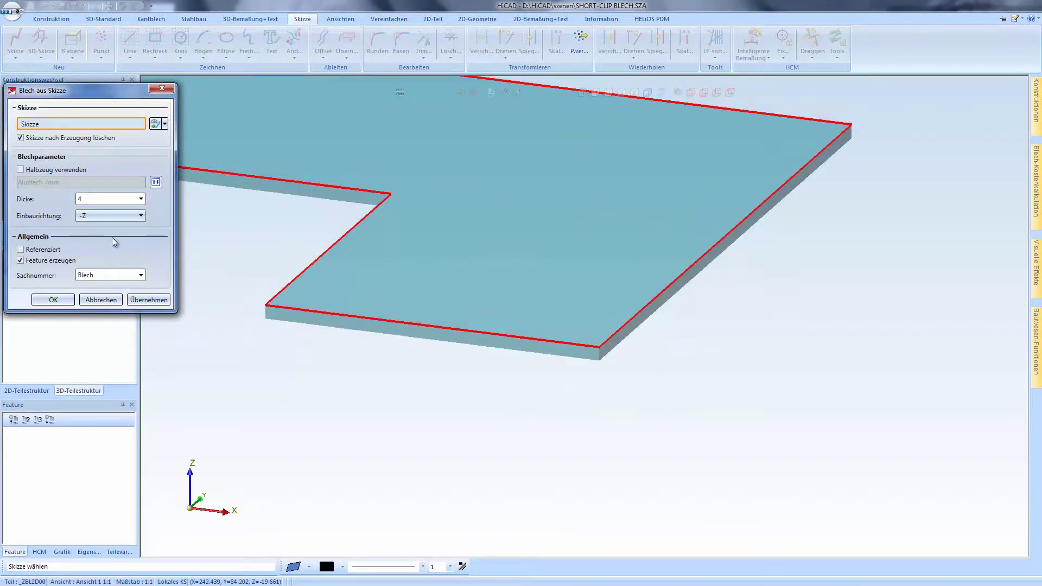
left_click(106, 217)
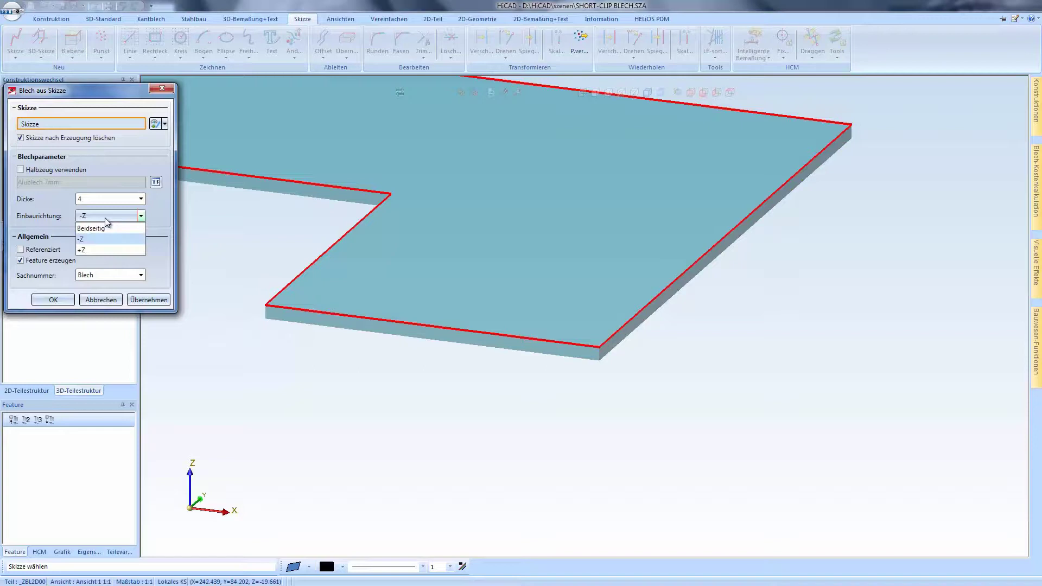
left_click(107, 229)
left_click(108, 217)
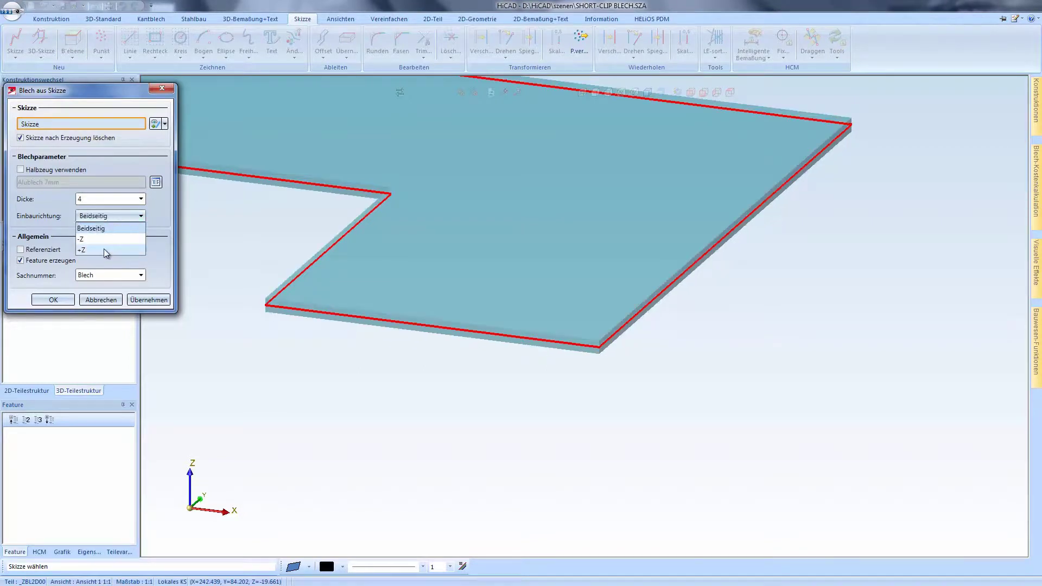
left_click(103, 249)
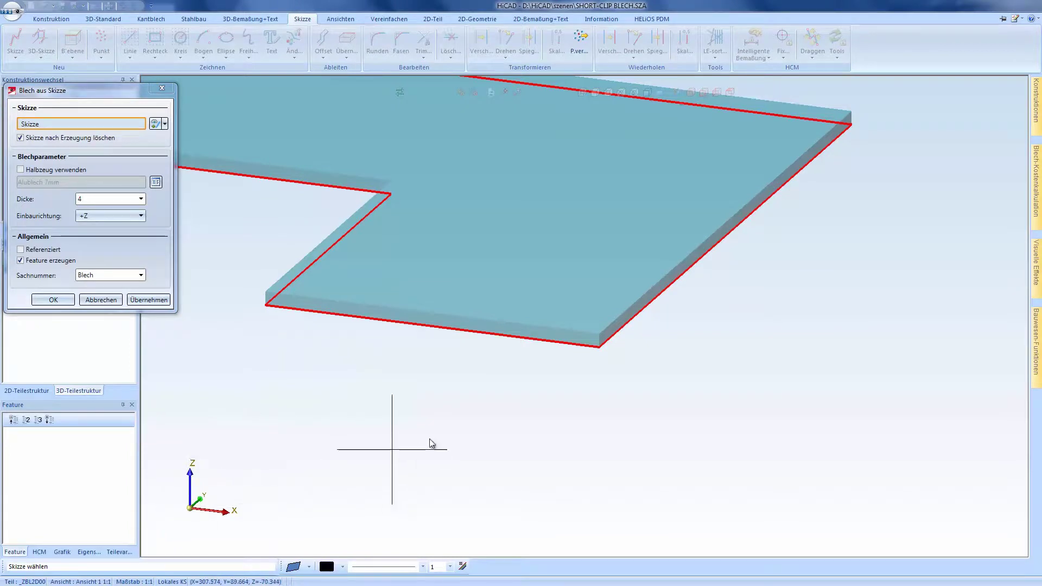
left_click(51, 299)
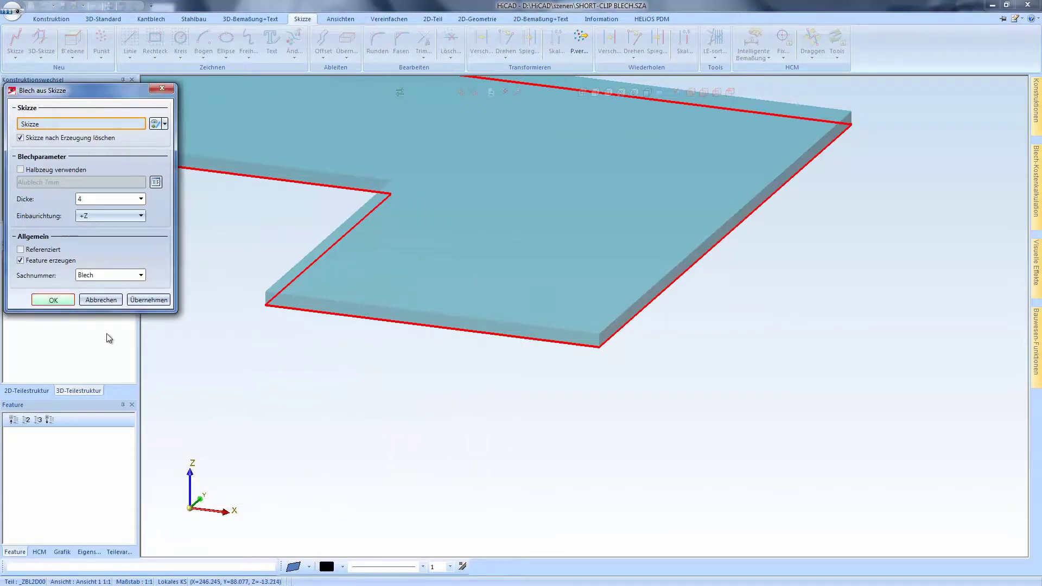
Add face flanges around the flat sheet's top face to form the tray
scroll(790, 371, "down", 3)
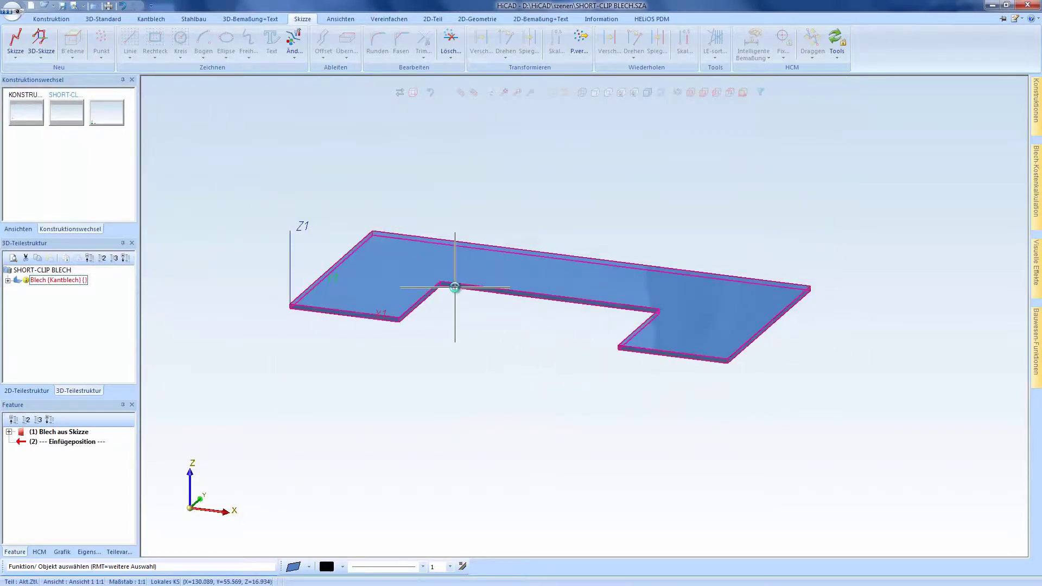
left_click(401, 290)
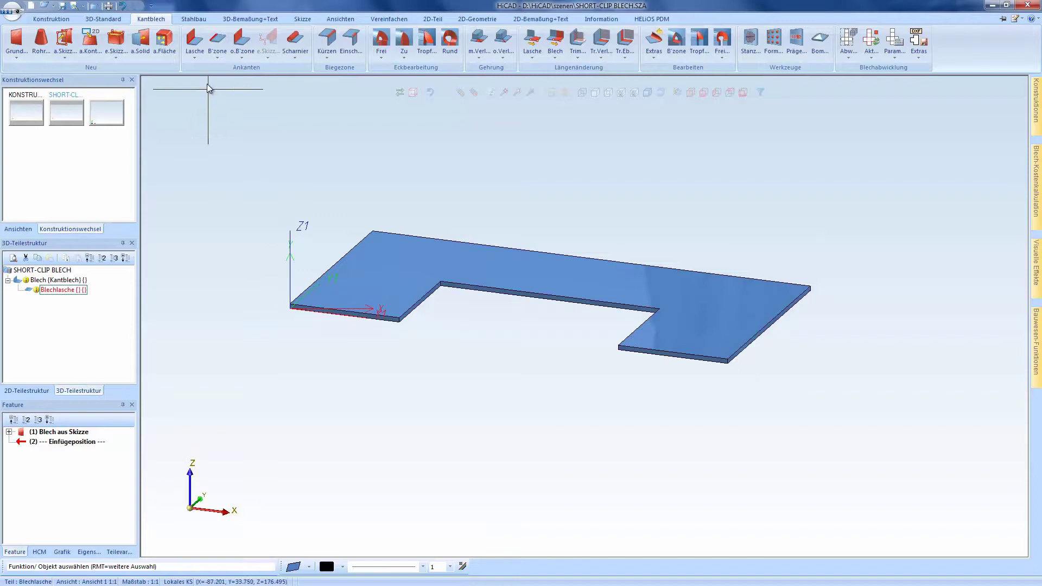
left_click(196, 57)
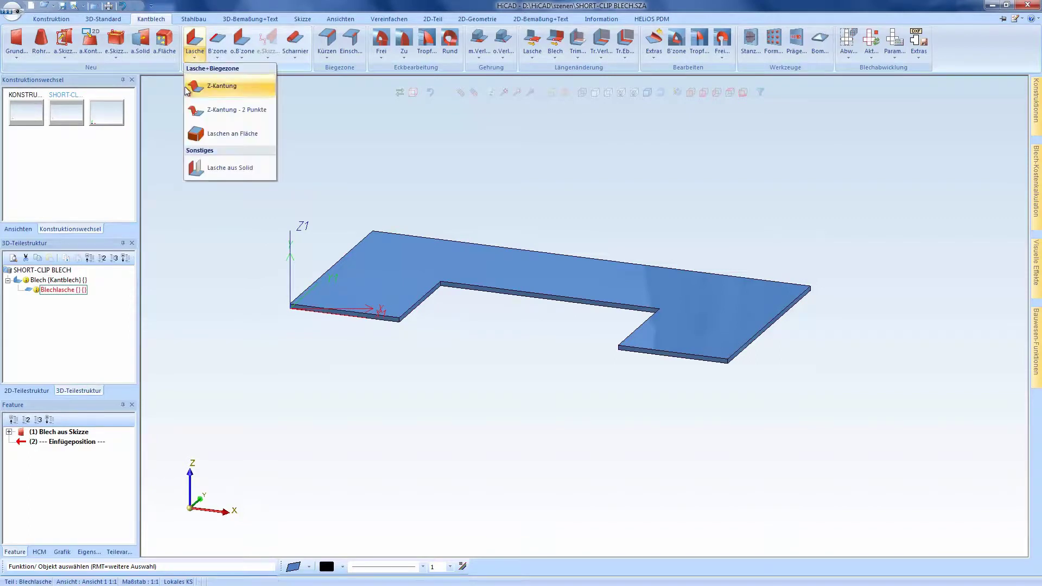
left_click(222, 134)
left_click(260, 277)
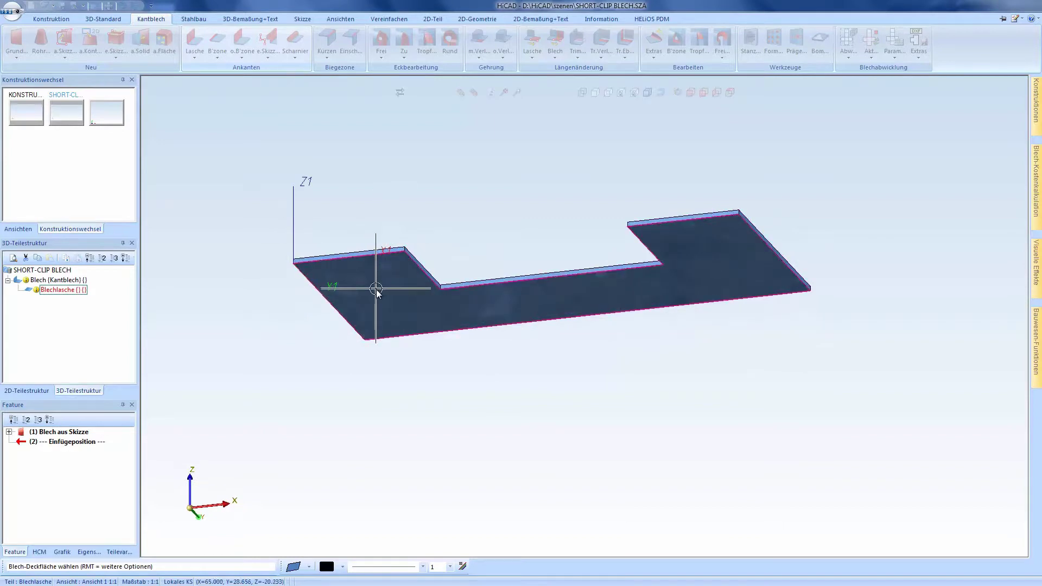
left_click(378, 289)
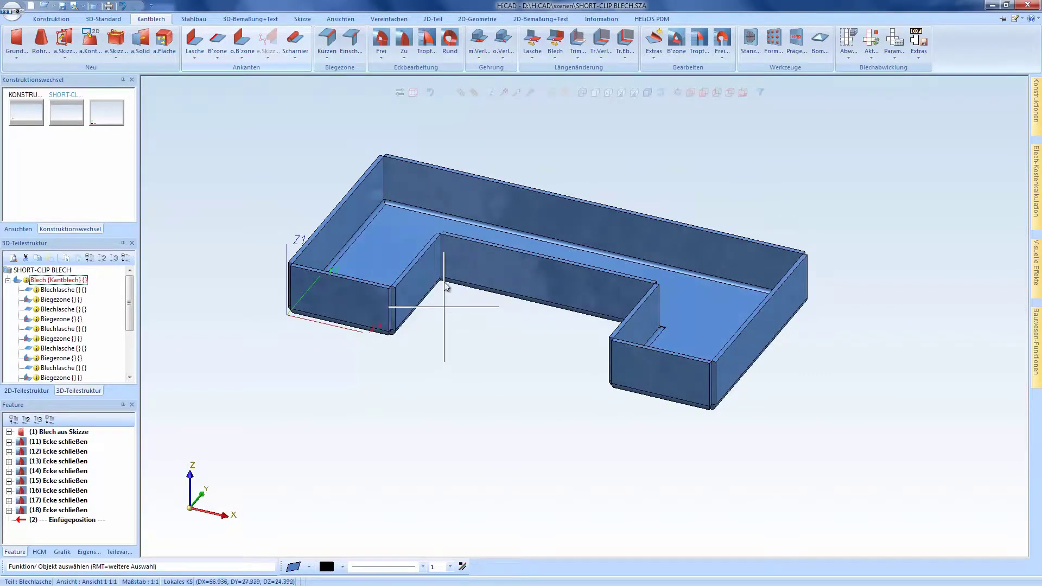
scroll(408, 167, "up", 2)
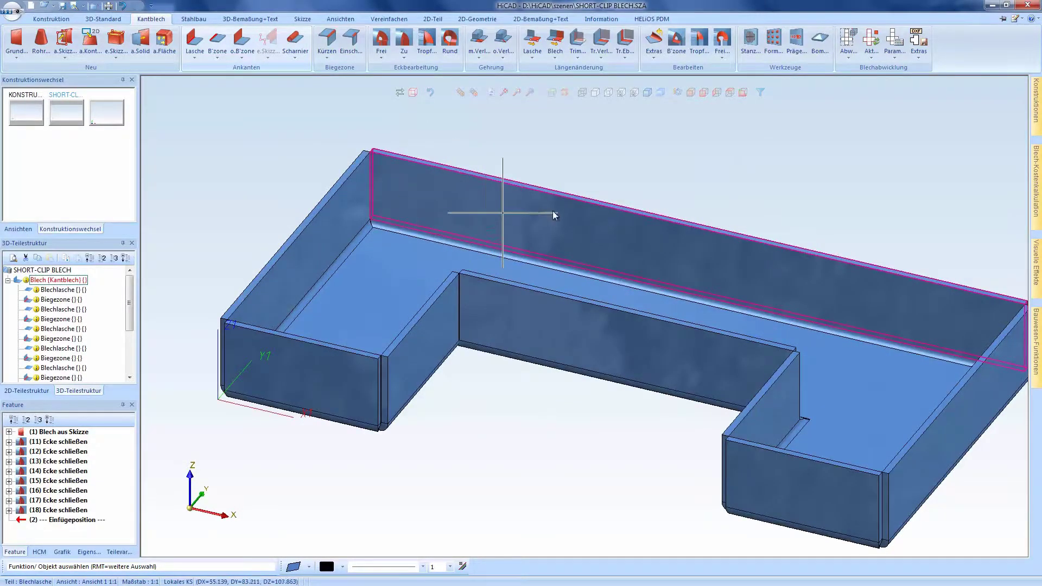
Start a Schweißecke weld corner and set its angle to 35°
left_click(652, 59)
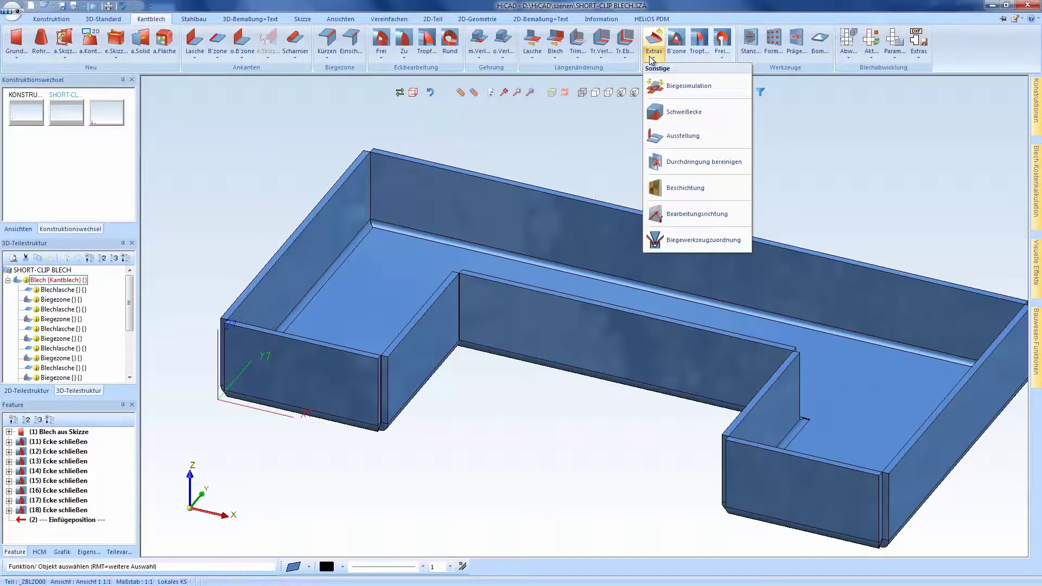
left_click(682, 111)
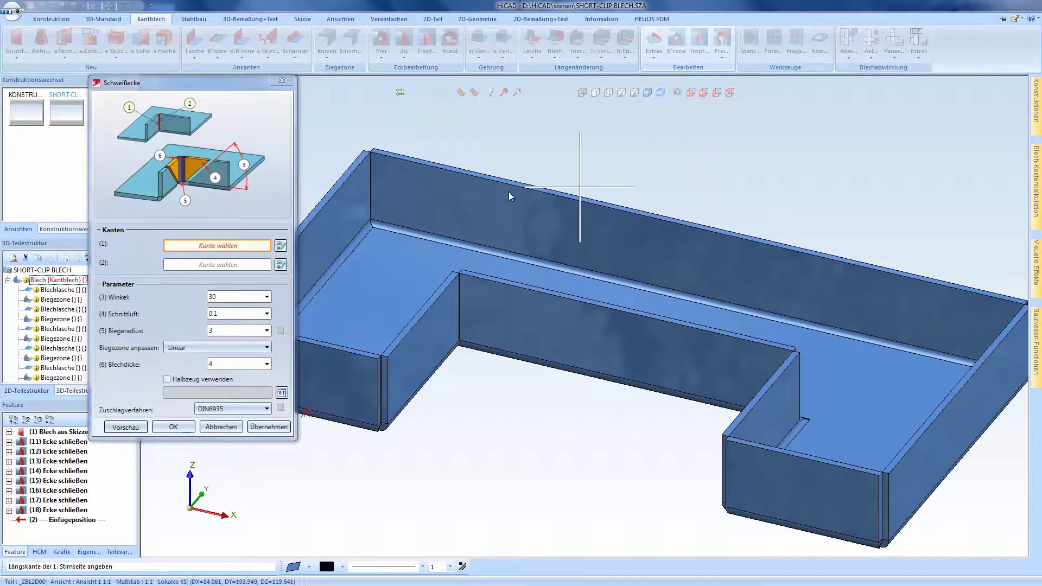
mouse_move(210, 83)
left_mouse_down()
mouse_move(228, 93)
mouse_move(221, 83)
left_mouse_up()
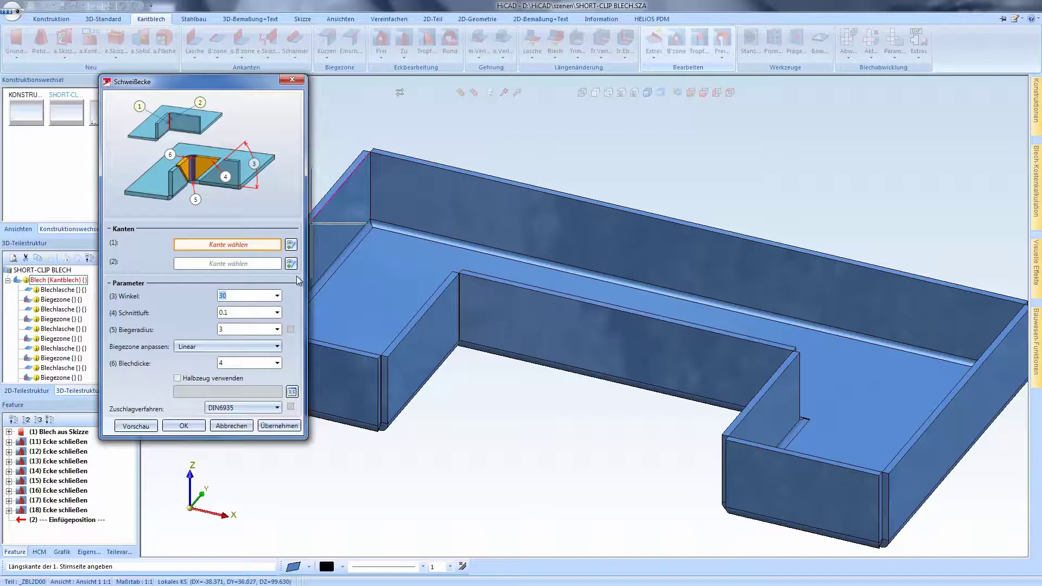
double_click(240, 297)
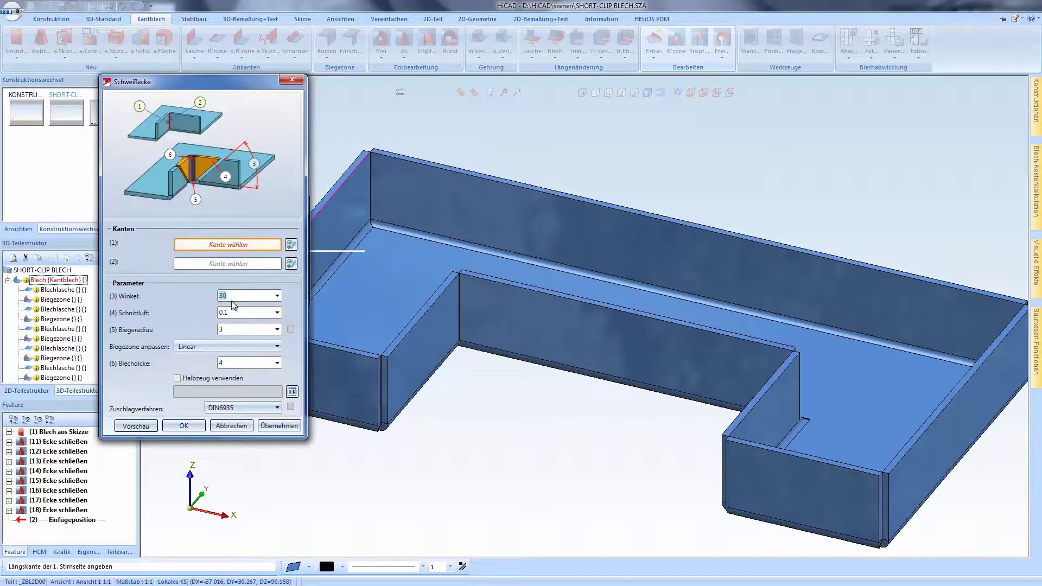
type("35")
key("Tab")
Pick both flange edges at the notch's left inner corner, preview, and apply the weld corner
left_click(470, 317)
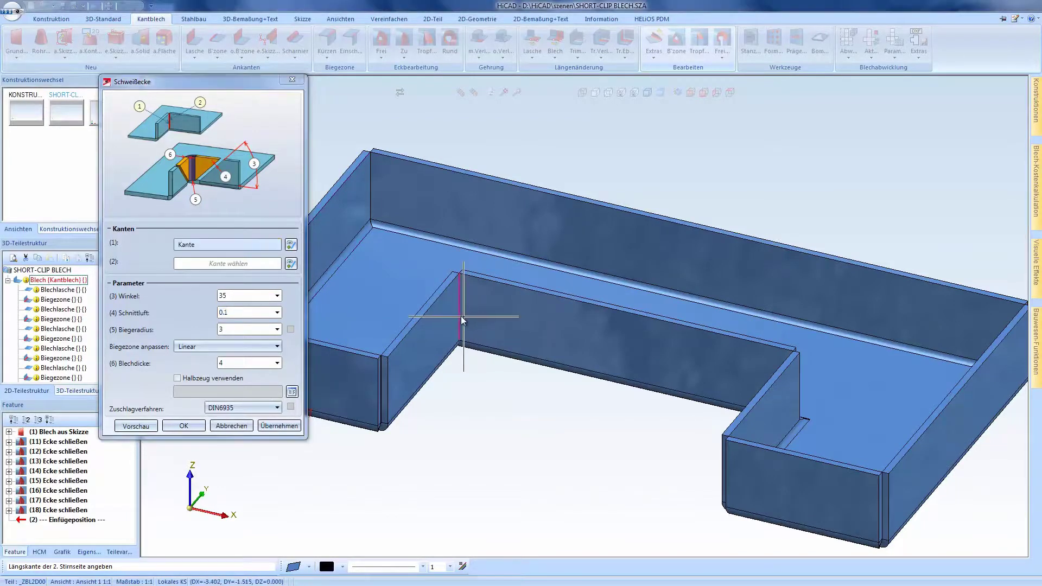
left_click(454, 315)
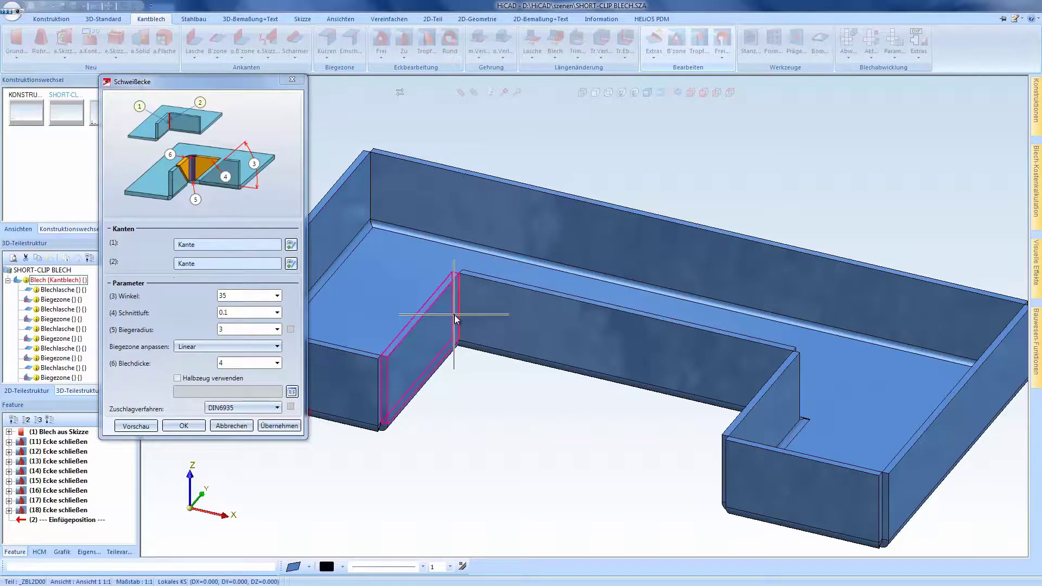
left_click(136, 426)
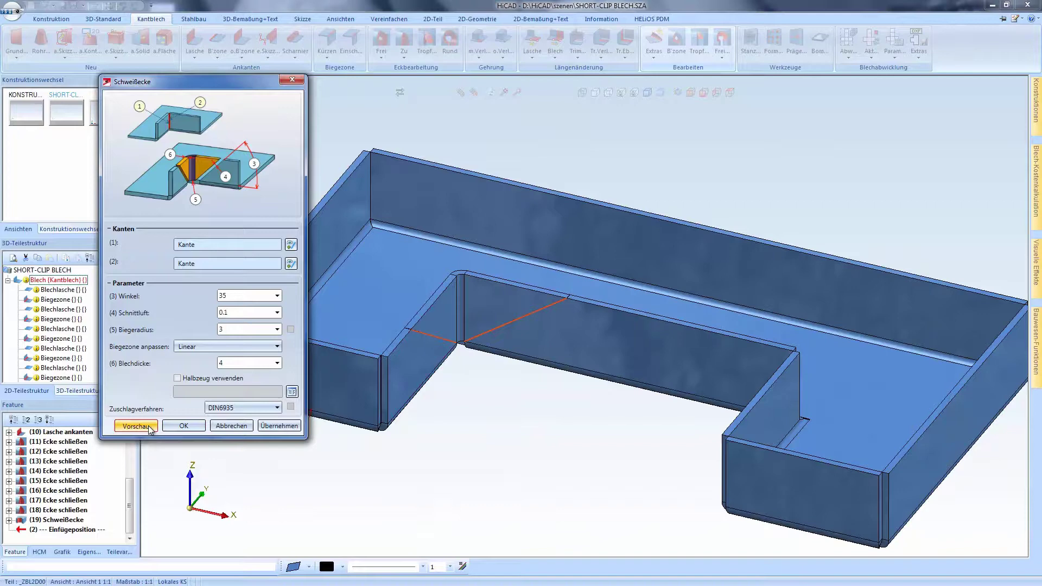
left_click(183, 426)
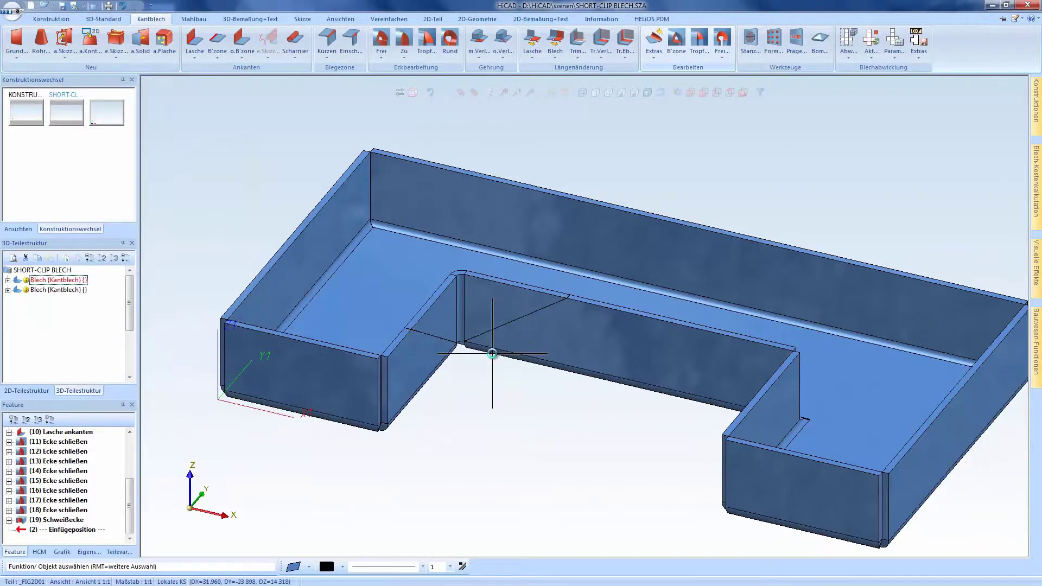
Repeat the weld corner on both flange edges at the notch's right inner corner
middle_click(536, 349)
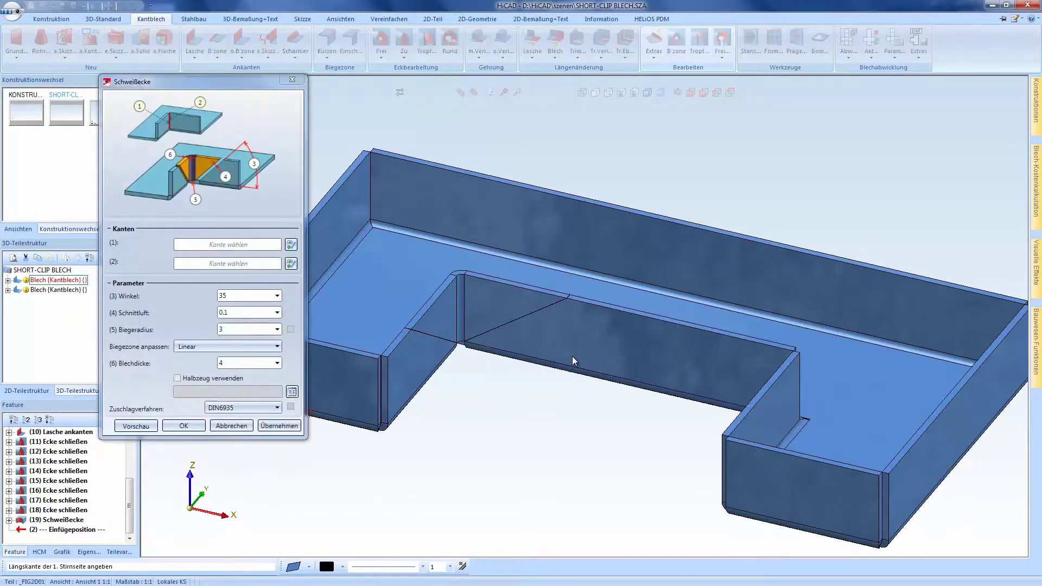
middle_click_drag(636, 360, 761, 329)
scroll(796, 302, "up", 5)
left_click(779, 303)
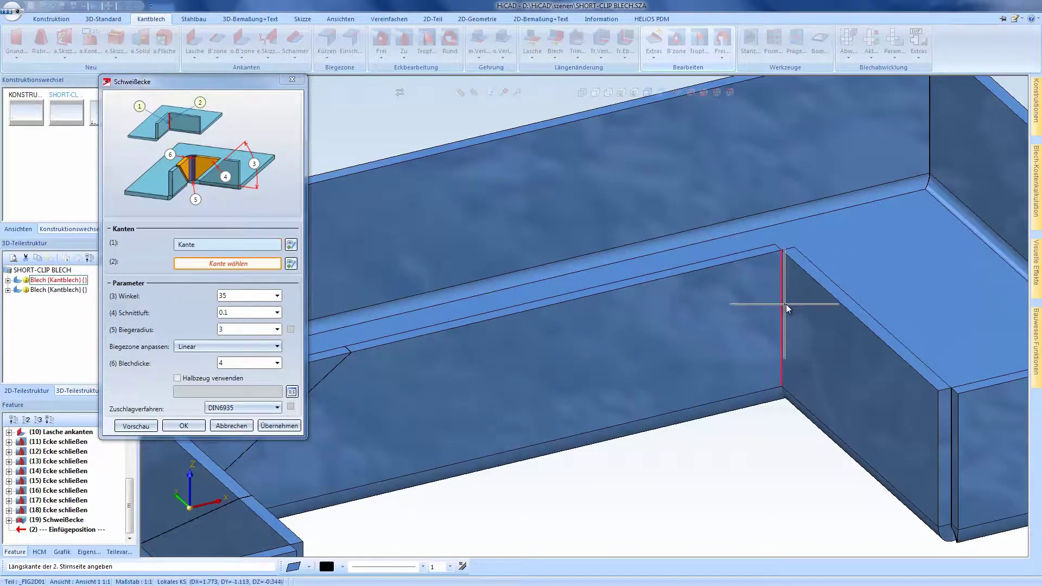
left_click(620, 401)
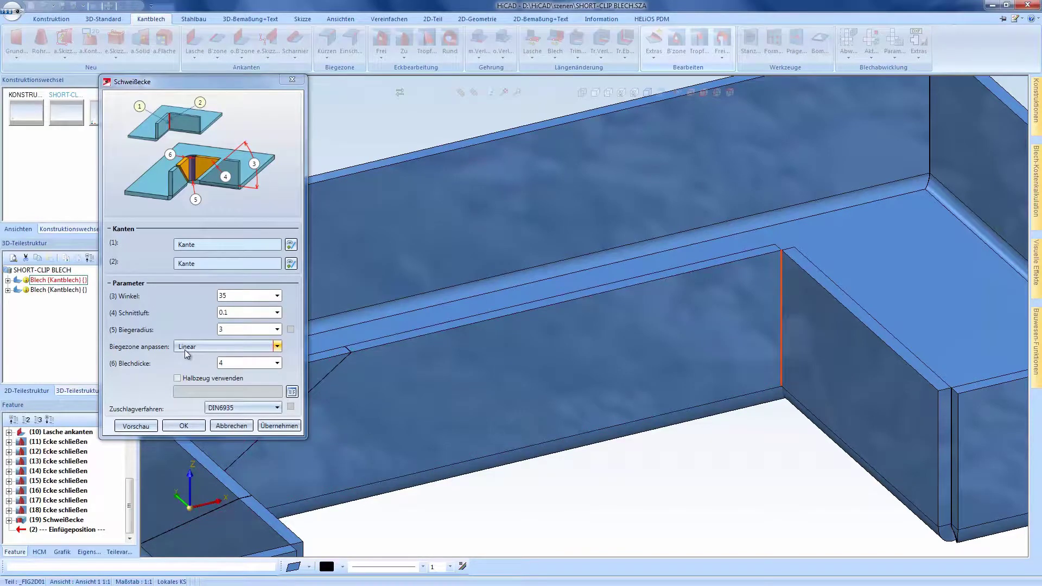
left_click(184, 426)
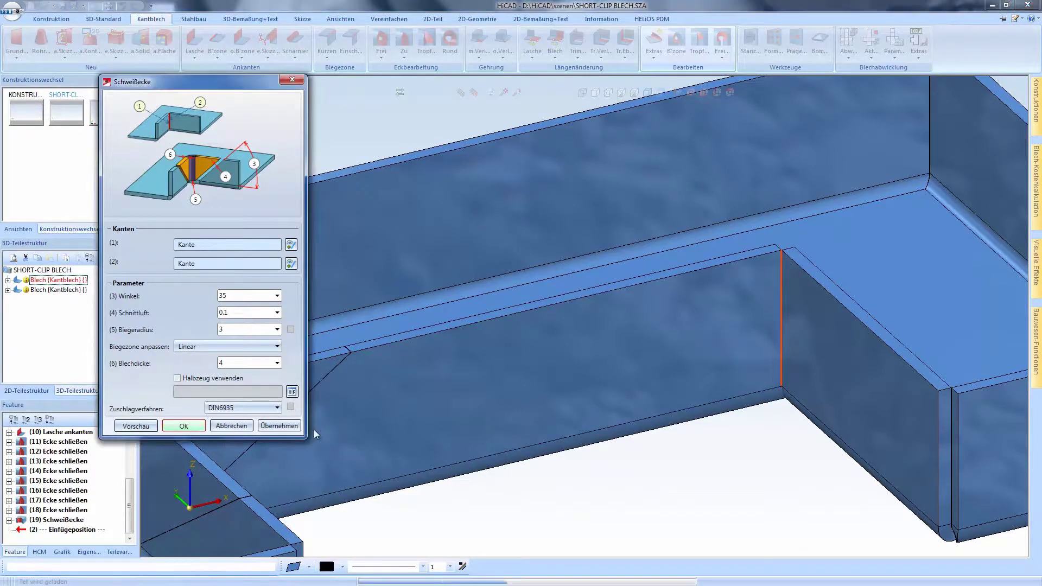
scroll(563, 313, "down", 5)
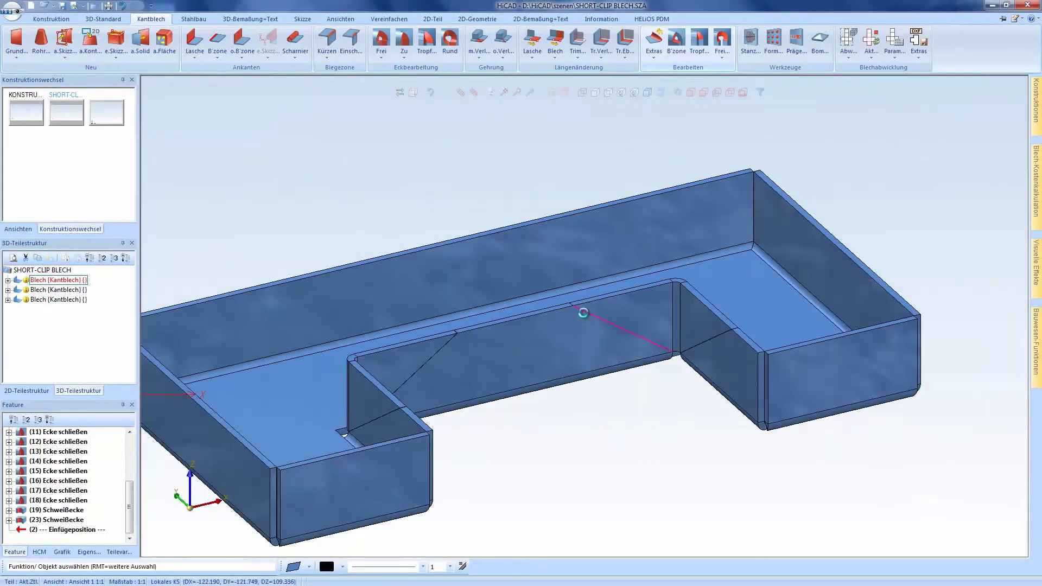
middle_click_drag(589, 322, 529, 330)
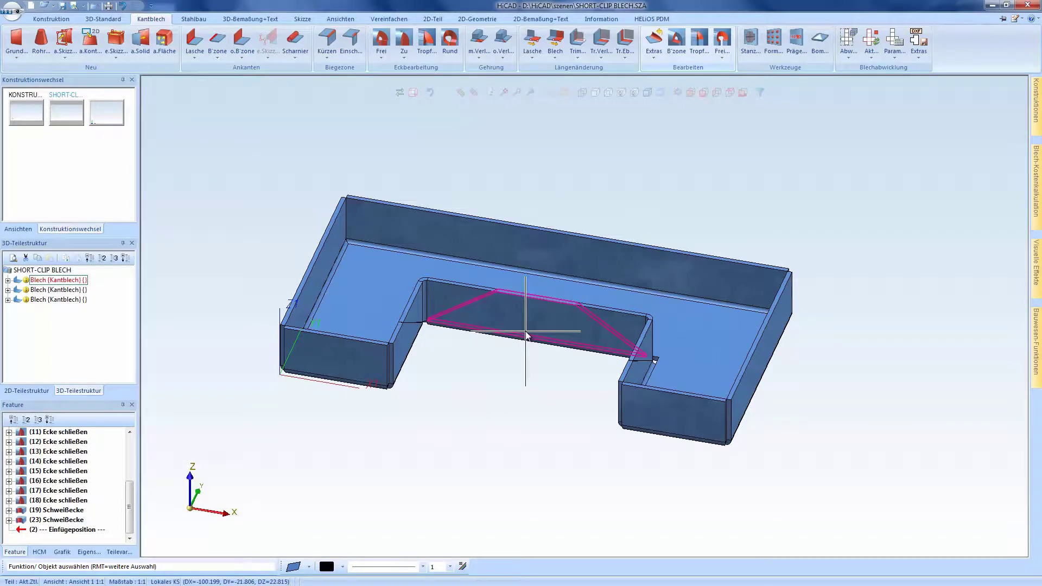
middle_click_drag(526, 331, 533, 323)
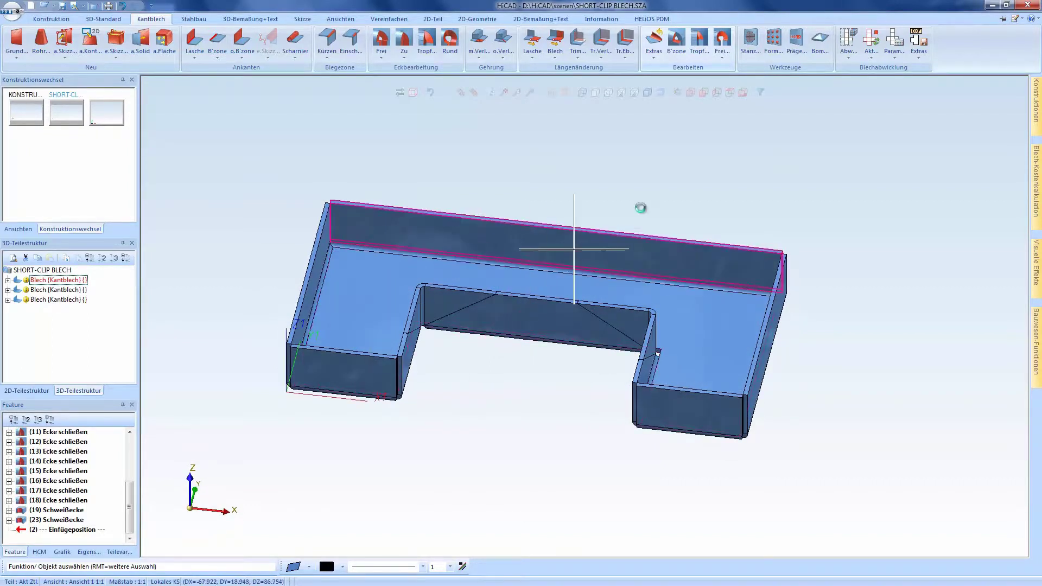
Choose a Kiemen 15x7x90 louver forming tool on the tray's base plate
left_click(751, 41)
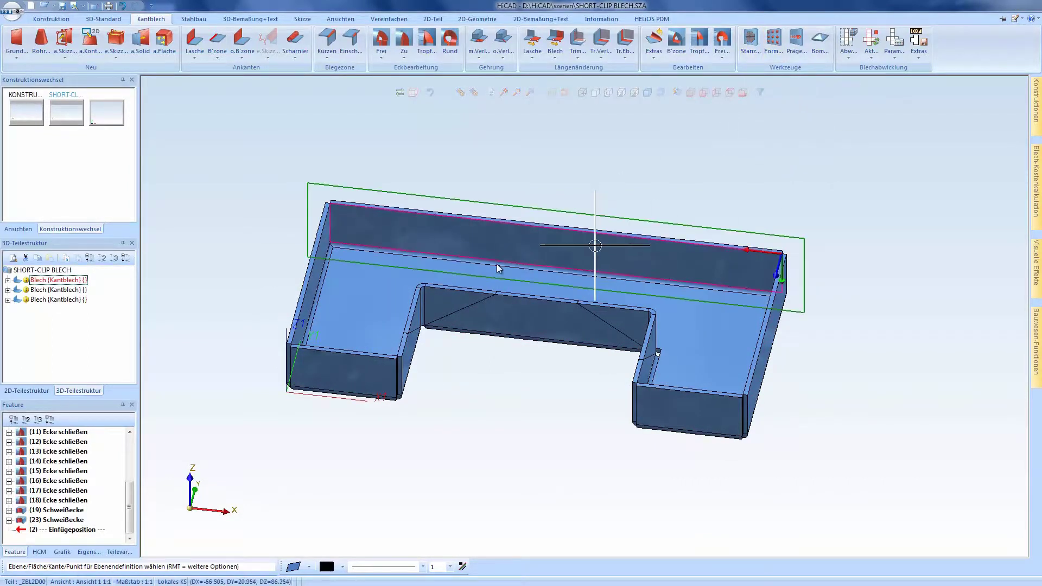
left_click(360, 280)
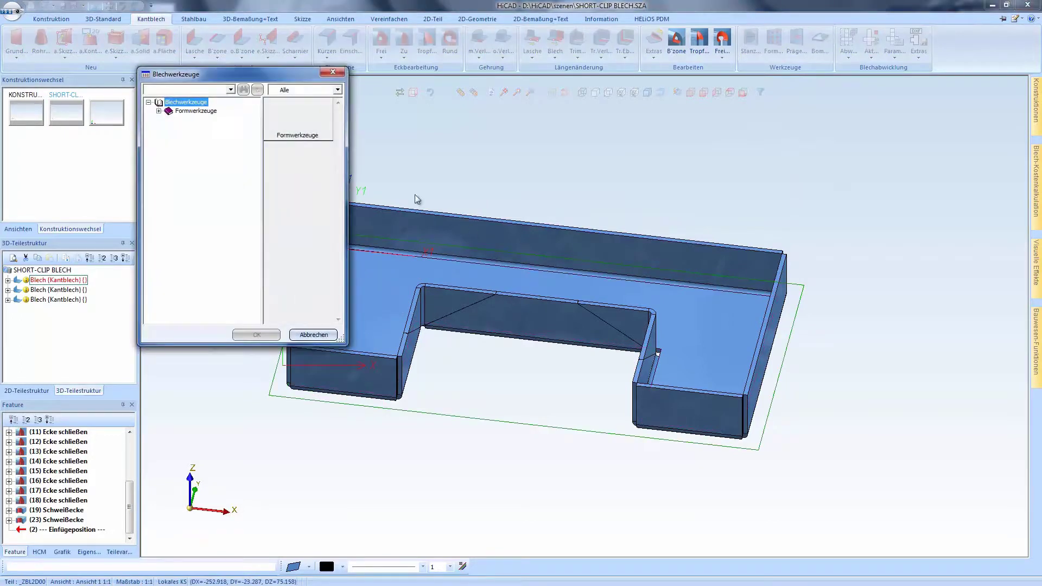
double_click(297, 120)
double_click(318, 155)
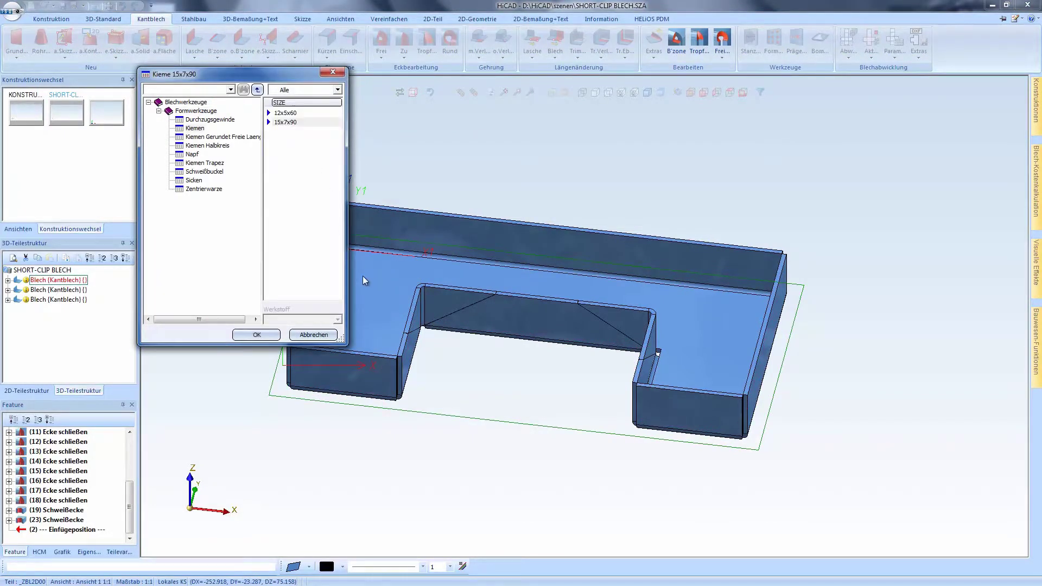
double_click(299, 123)
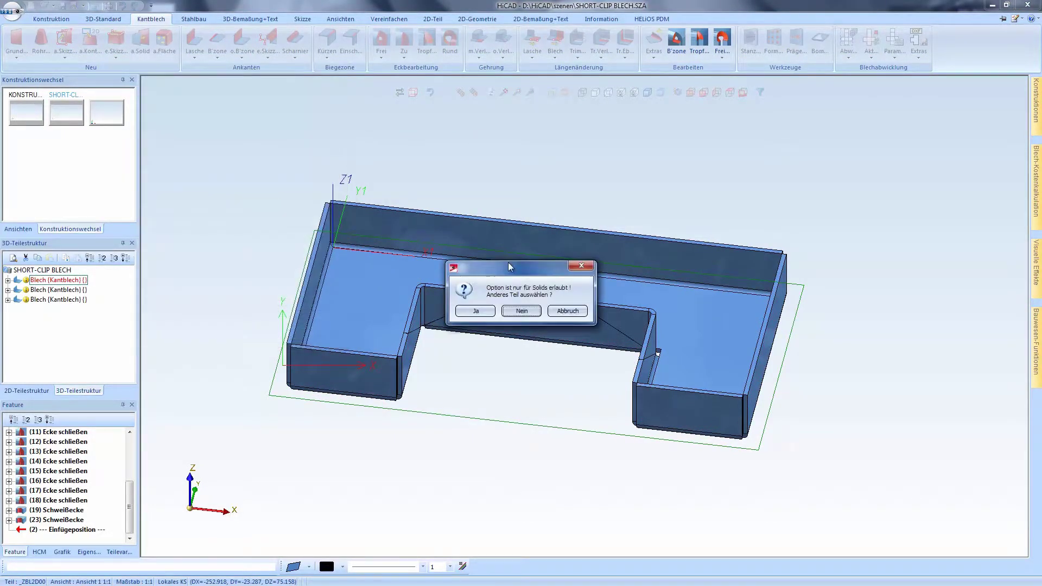
left_click(480, 314)
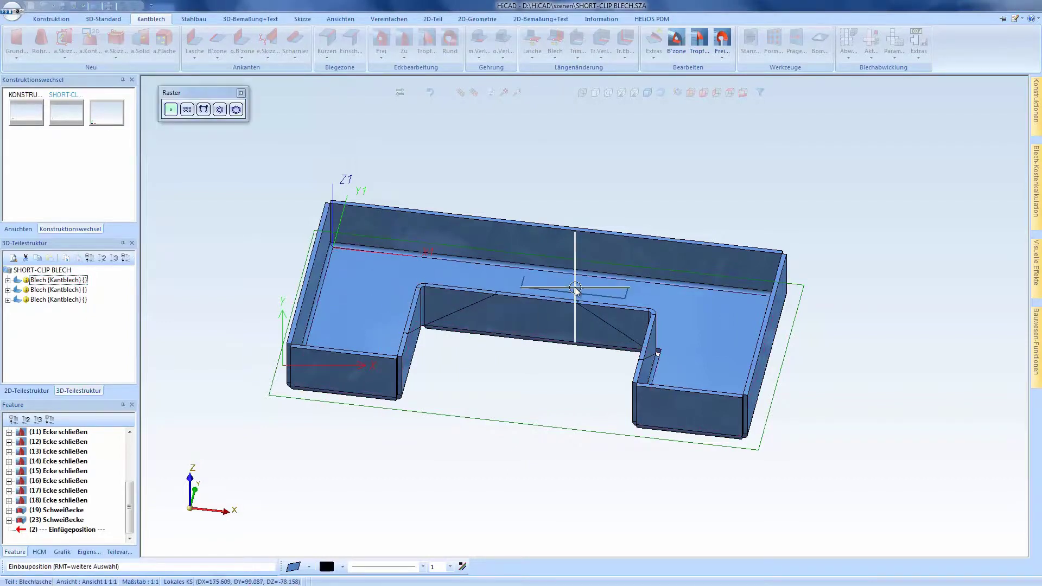
Place the louver from the back flange edge midpoint to its end point
middle_click(607, 281)
left_click(633, 292)
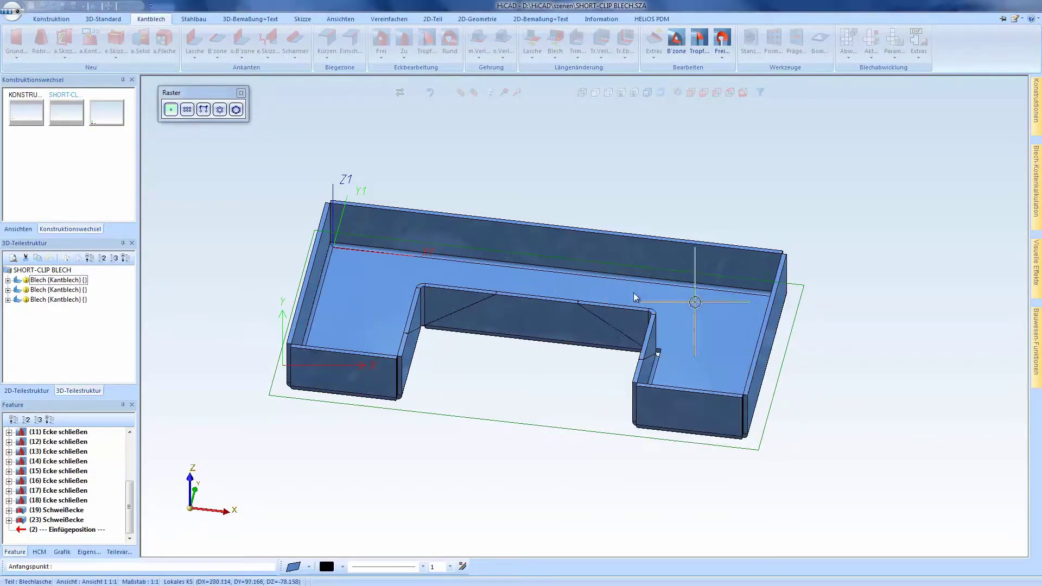
left_click(556, 274)
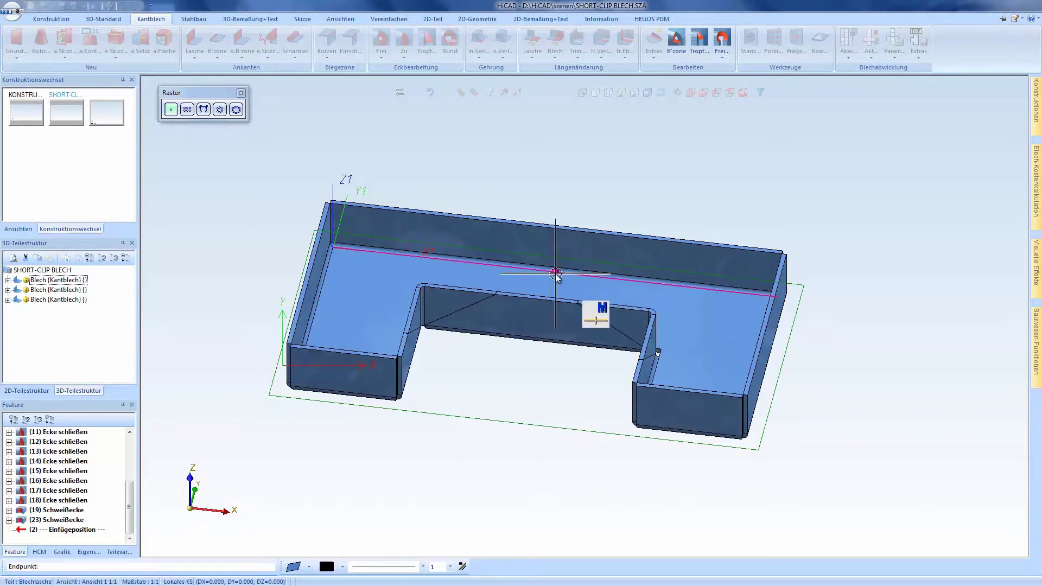
key("Return")
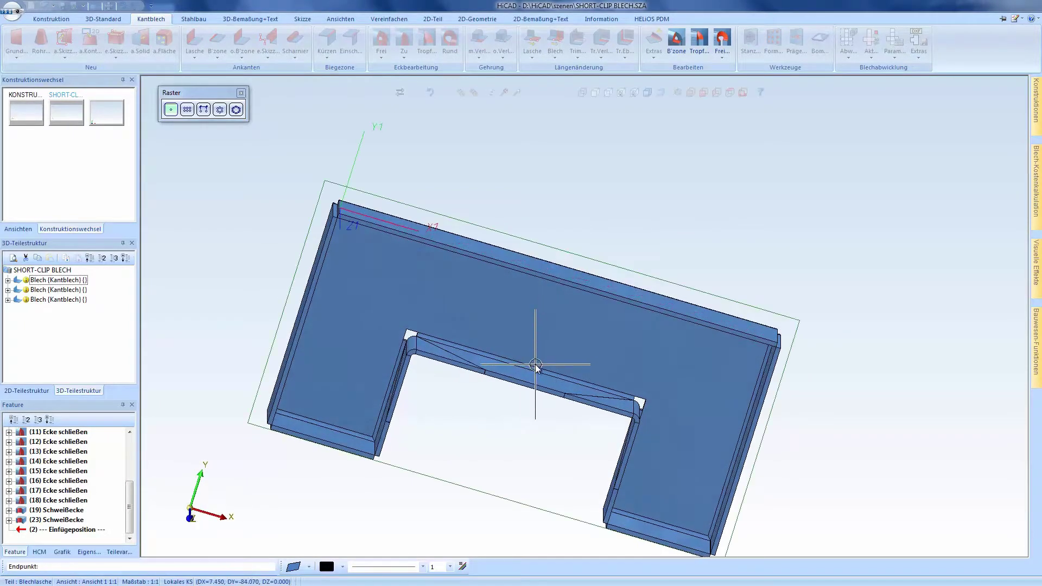
left_click(532, 365)
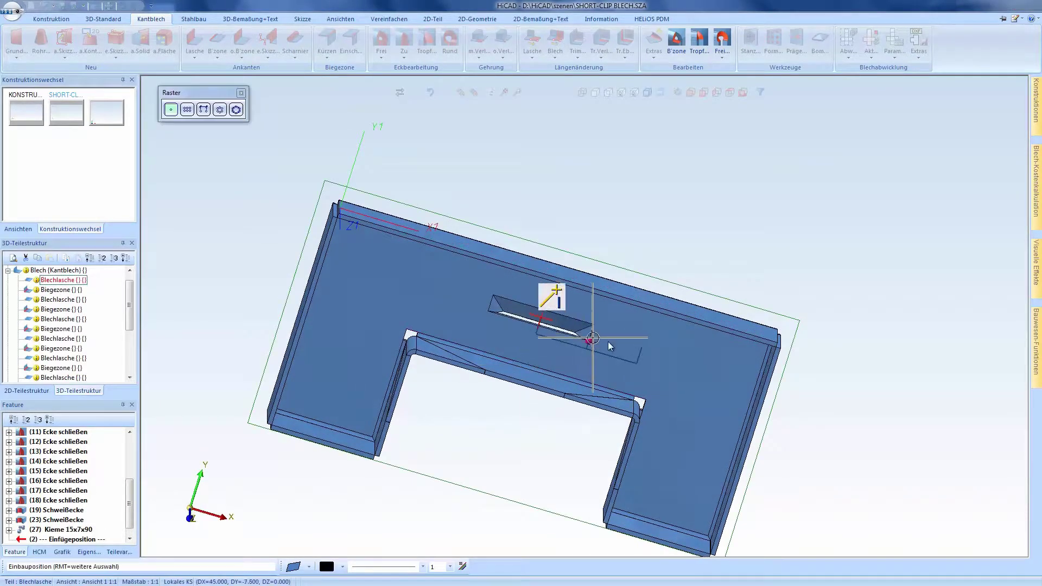
left_click(691, 94)
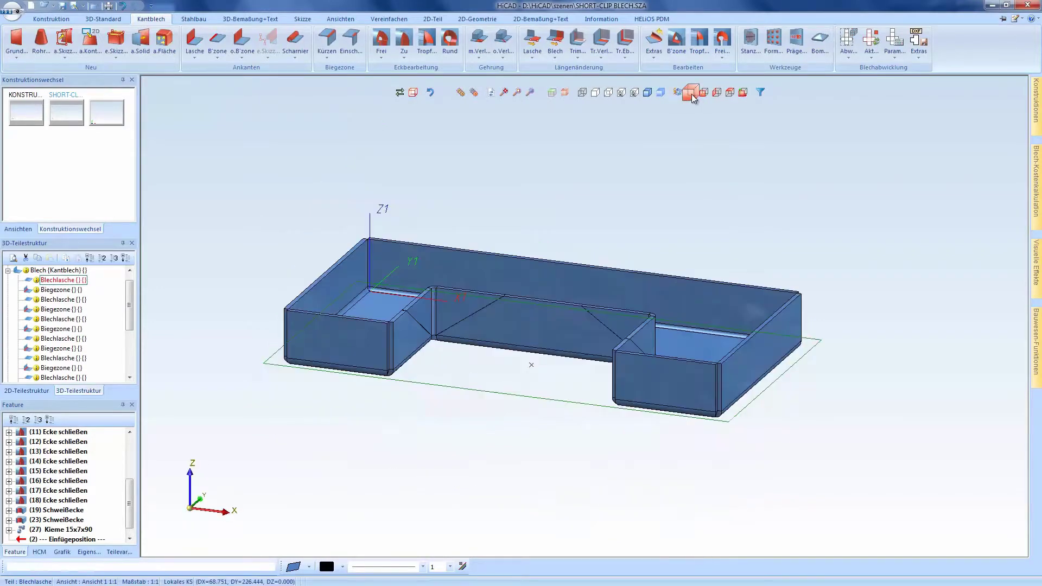
Start a Blechabwicklung flat pattern from a sheet edge and place it beside the tray
left_click(842, 39)
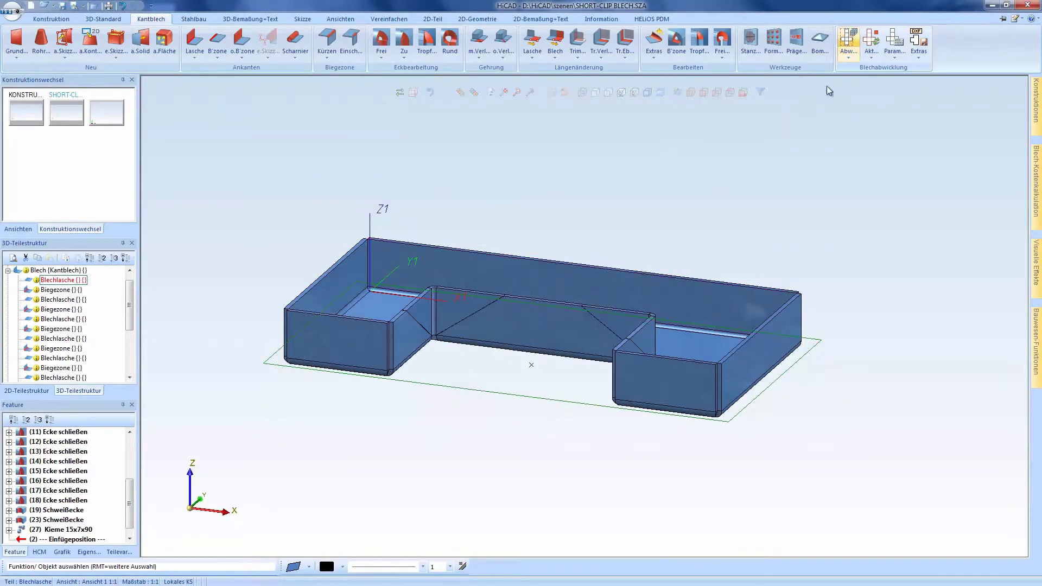
left_click(557, 304)
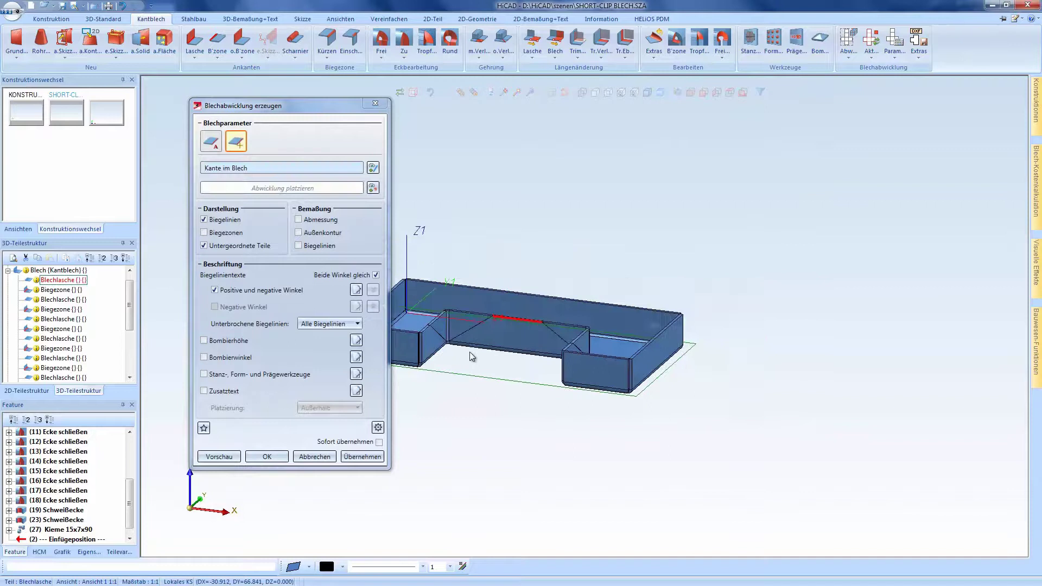
left_click(704, 406)
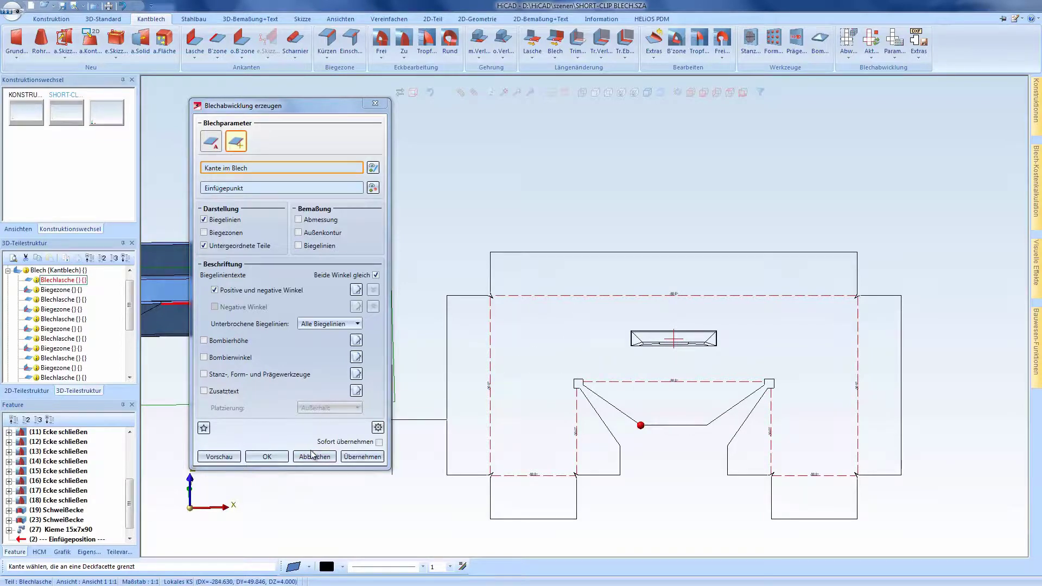
Enable Ebenes Symbol aus Katalog in the advanced display settings and finish the development
left_click(378, 428)
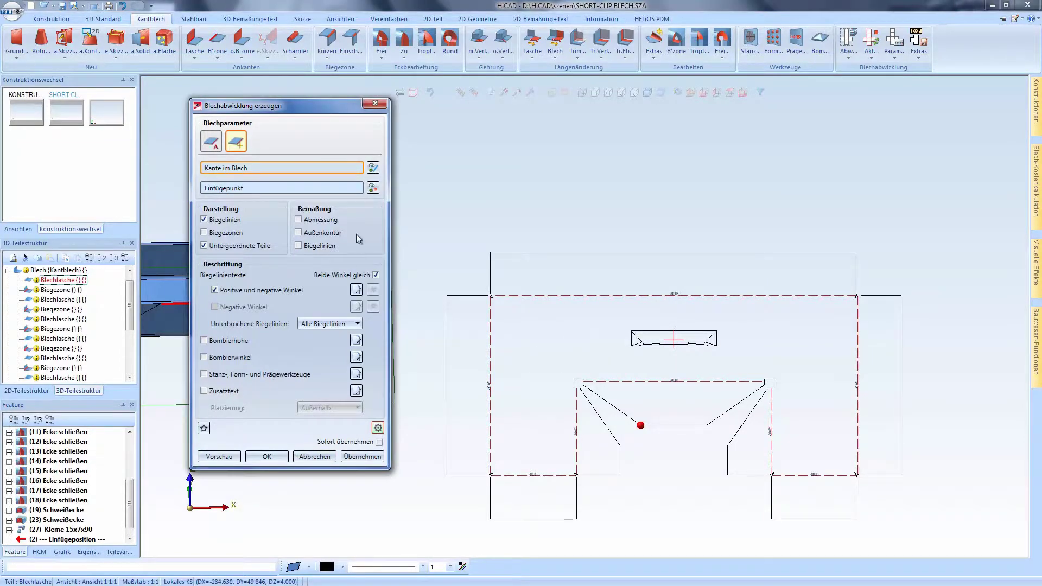
left_click(236, 102)
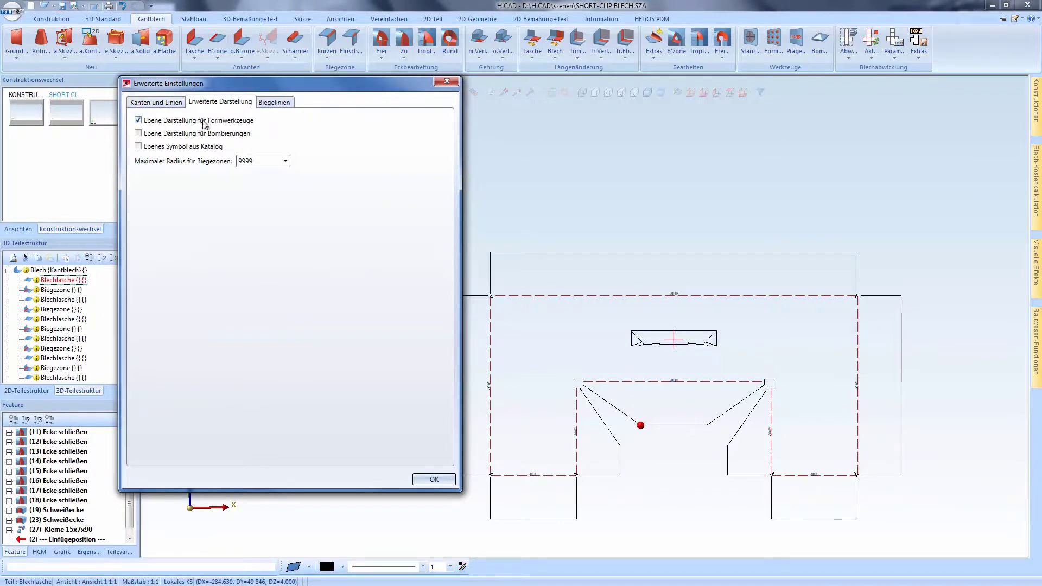
left_click(139, 147)
left_click(433, 480)
left_click(267, 456)
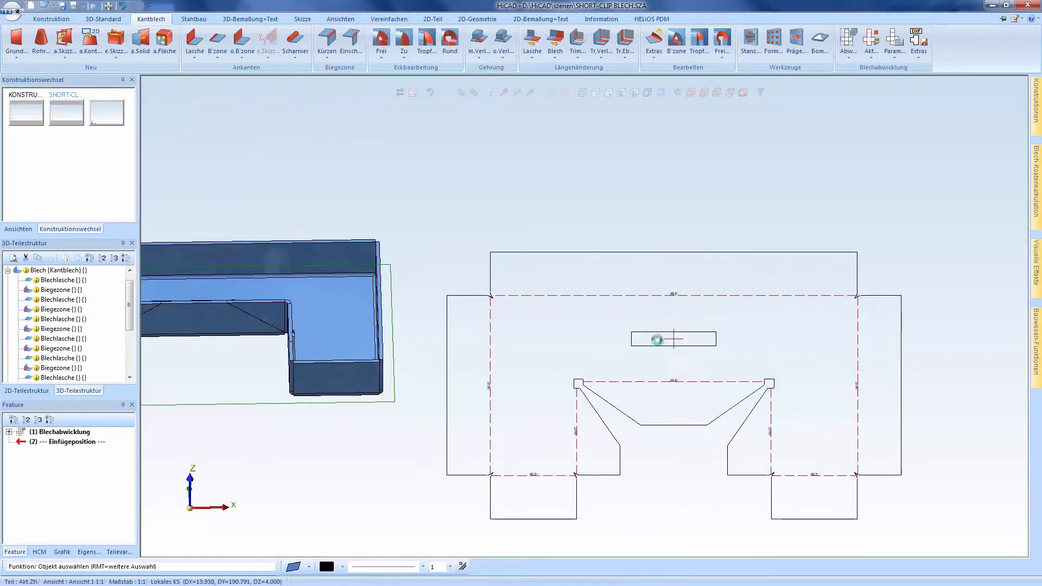
Inspect the flat pattern from several angles, then switch to the CATEditor Kiemen catalogue
scroll(709, 353, "up", 4)
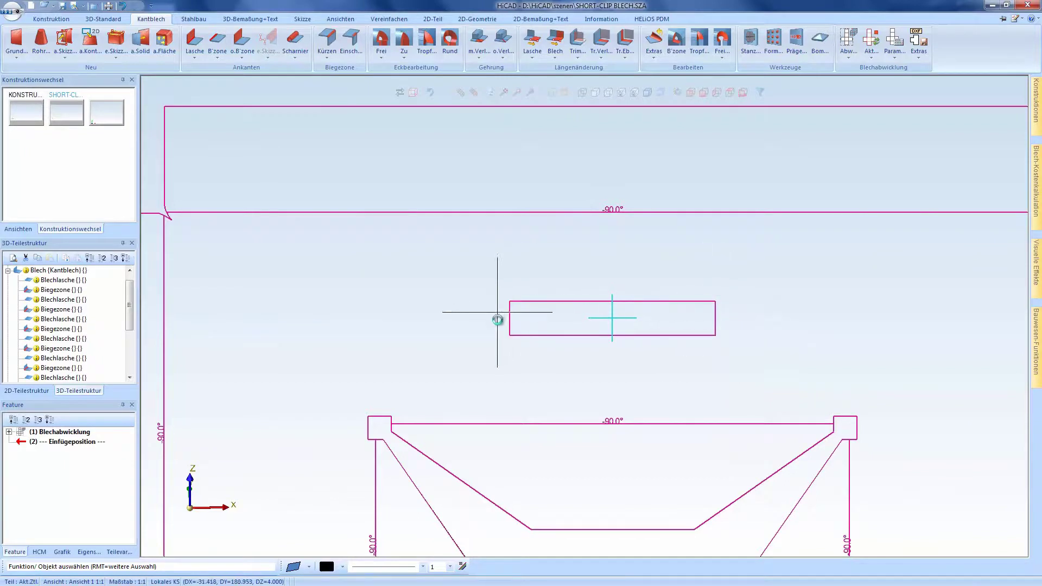
scroll(741, 315, "down", 4)
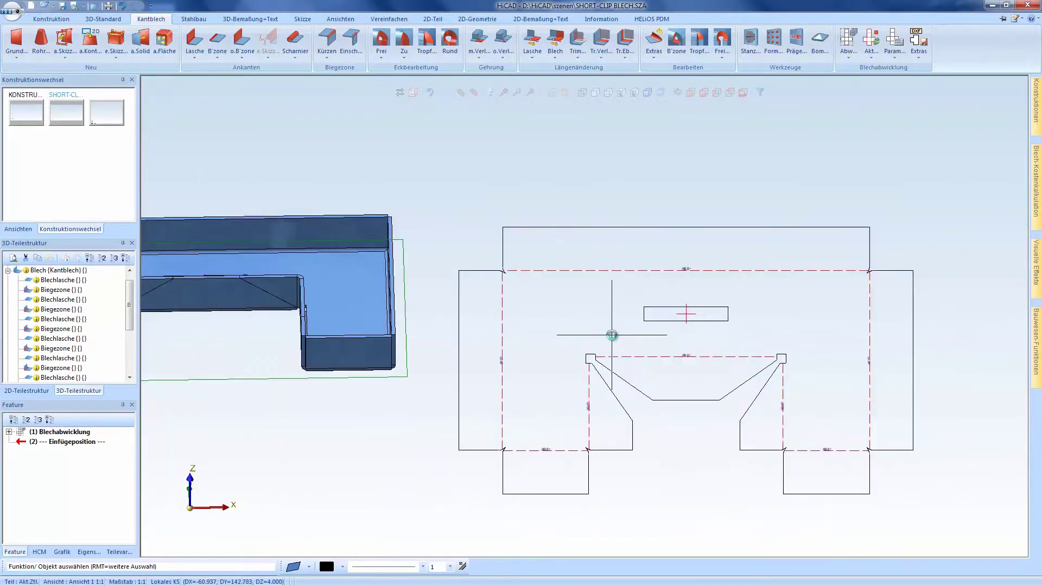
middle_click_drag(612, 335, 642, 343)
key("Escape")
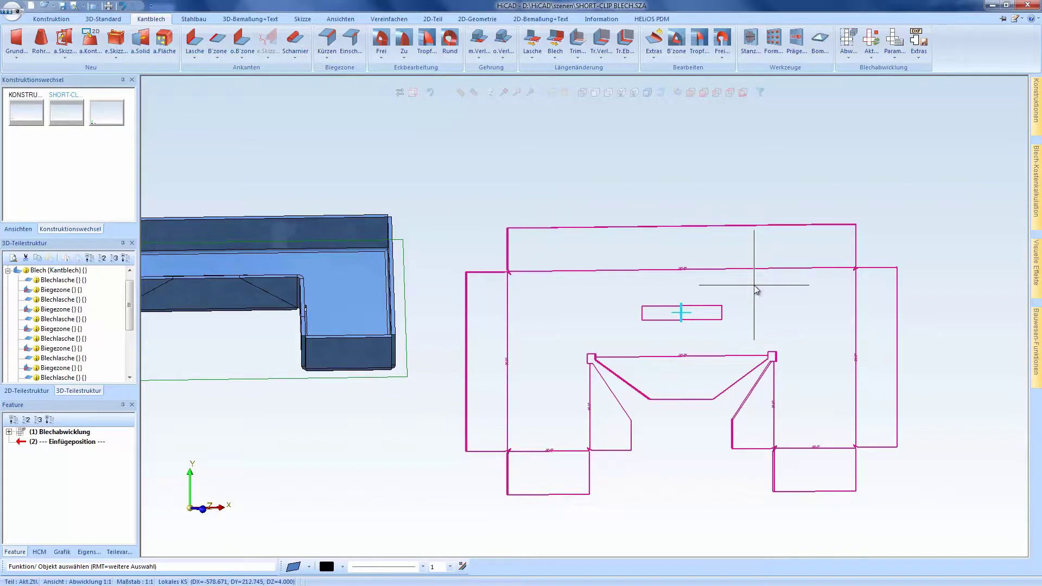
scroll(724, 343, "up", 2)
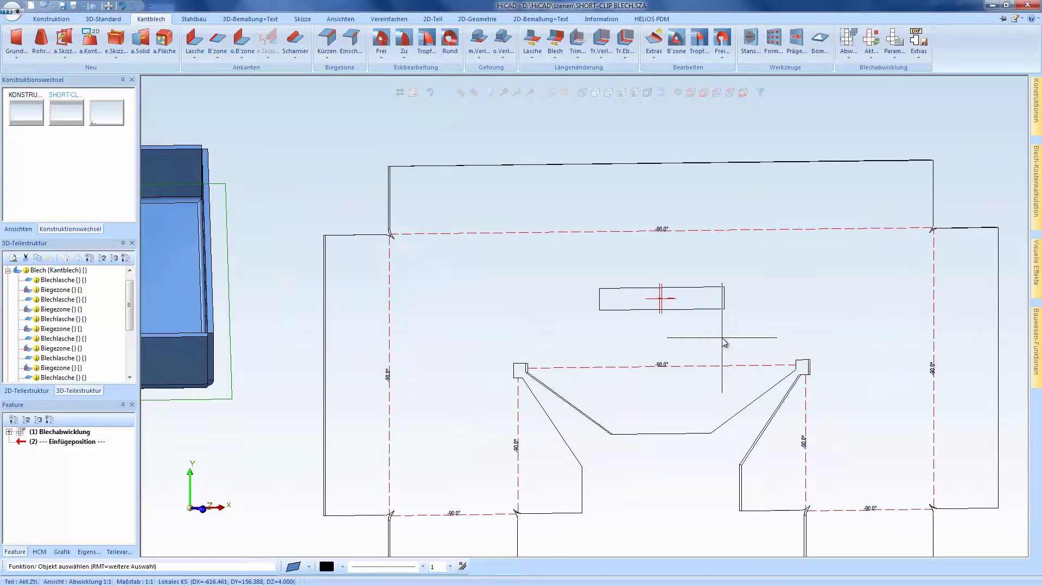
key("alt+Tab")
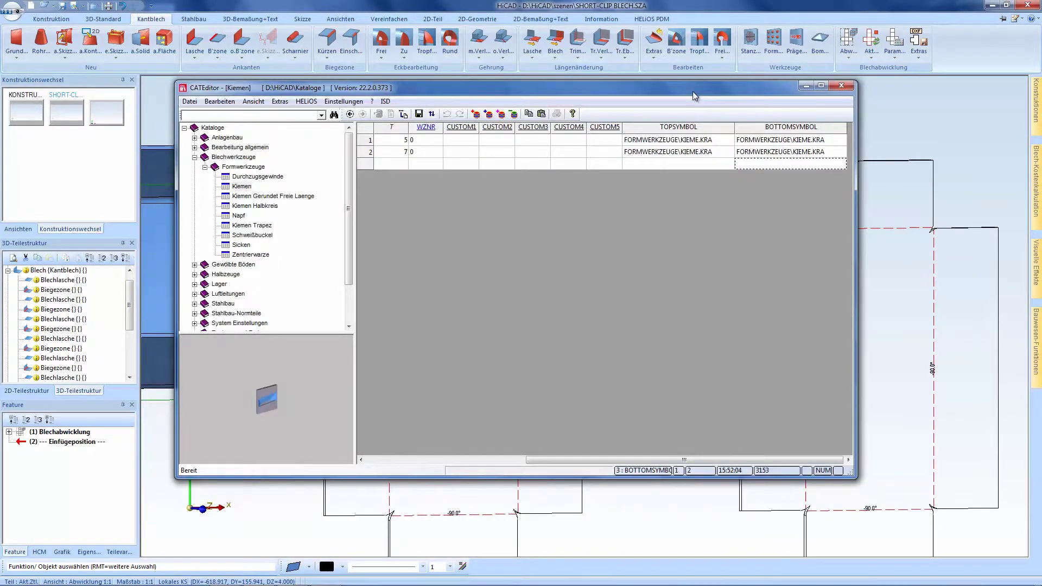
Move the CATEditor window aside, review the Kiemen table, and zoom out in HiCAD
left_click_drag(692, 91, 683, 116)
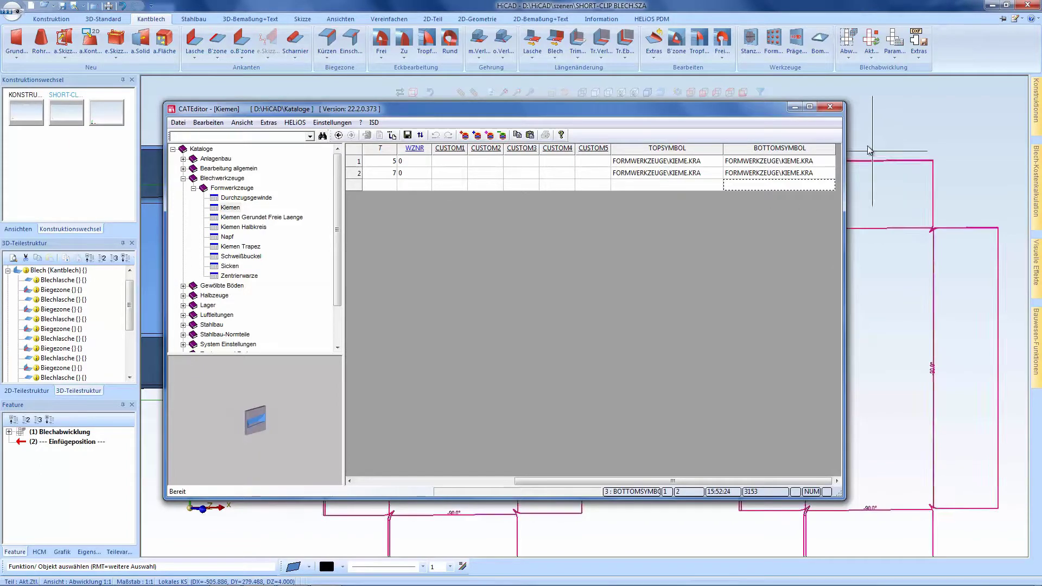
scroll(817, 123, "down", 3)
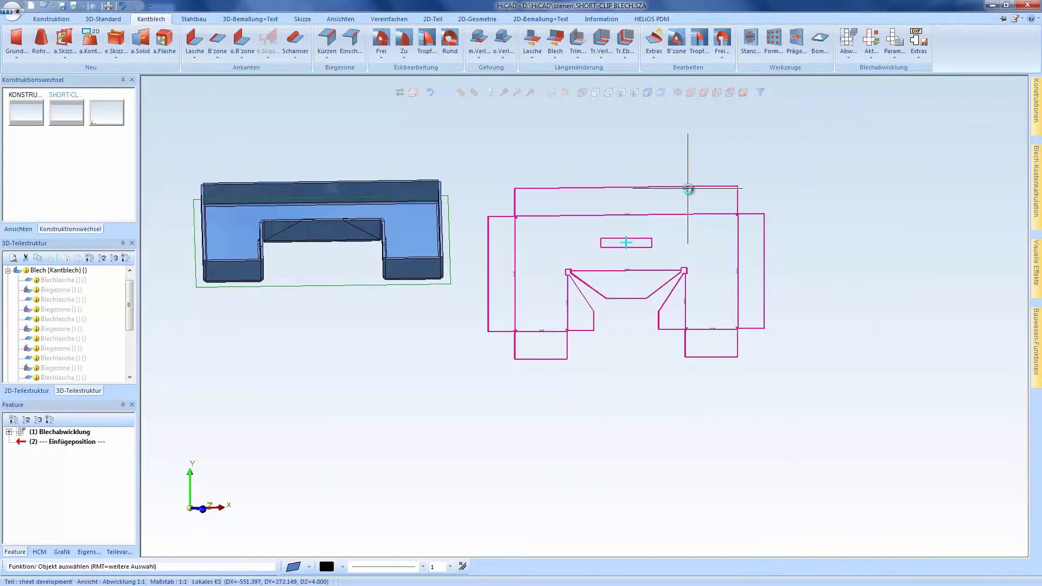
Simplify the flat pattern's contour with Vereinfachen using a 3.5 snap radius, checking the corners
right_click(713, 353)
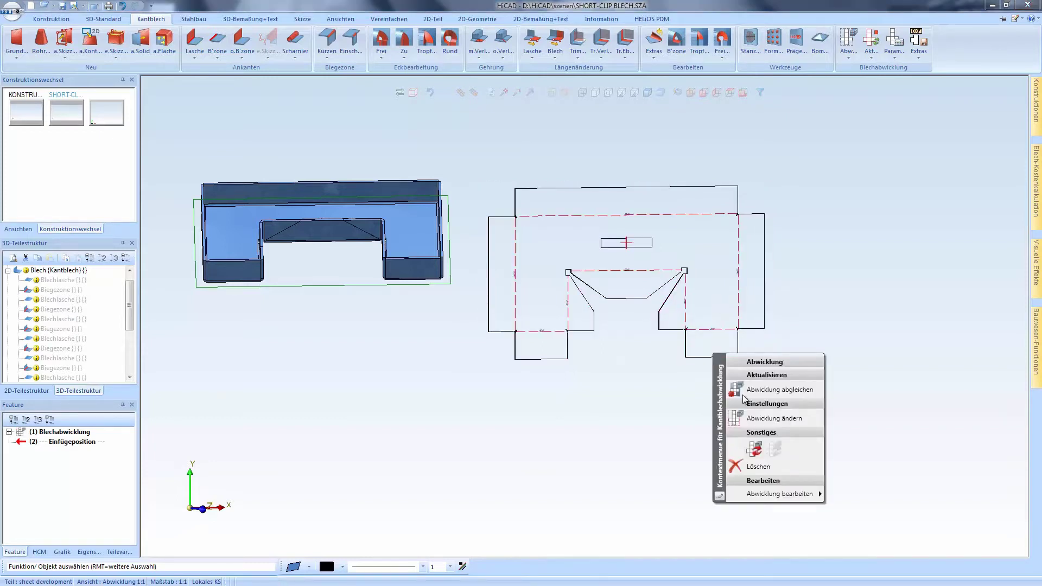
mouse_move(794, 488)
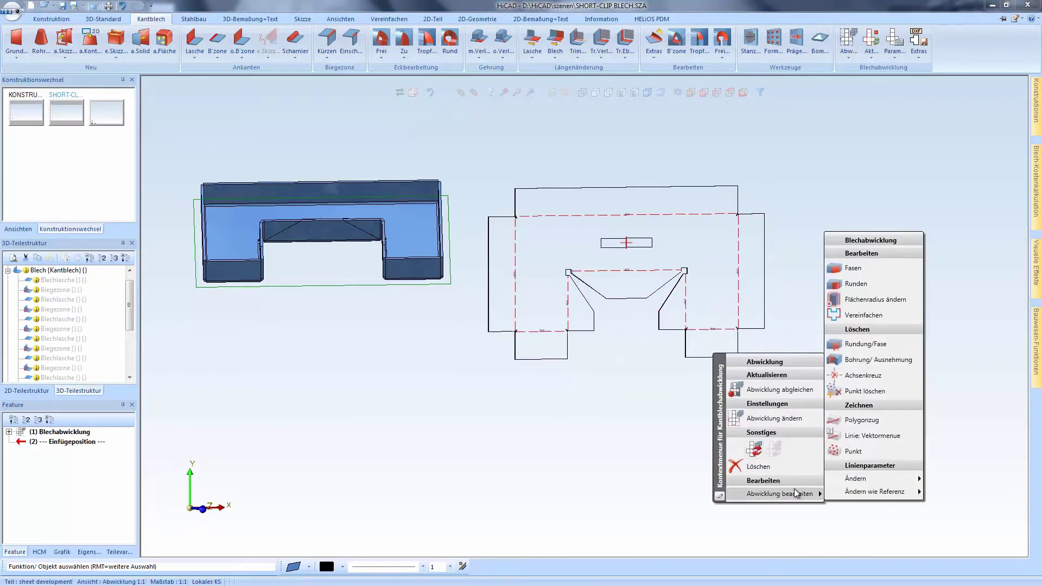
left_click(866, 319)
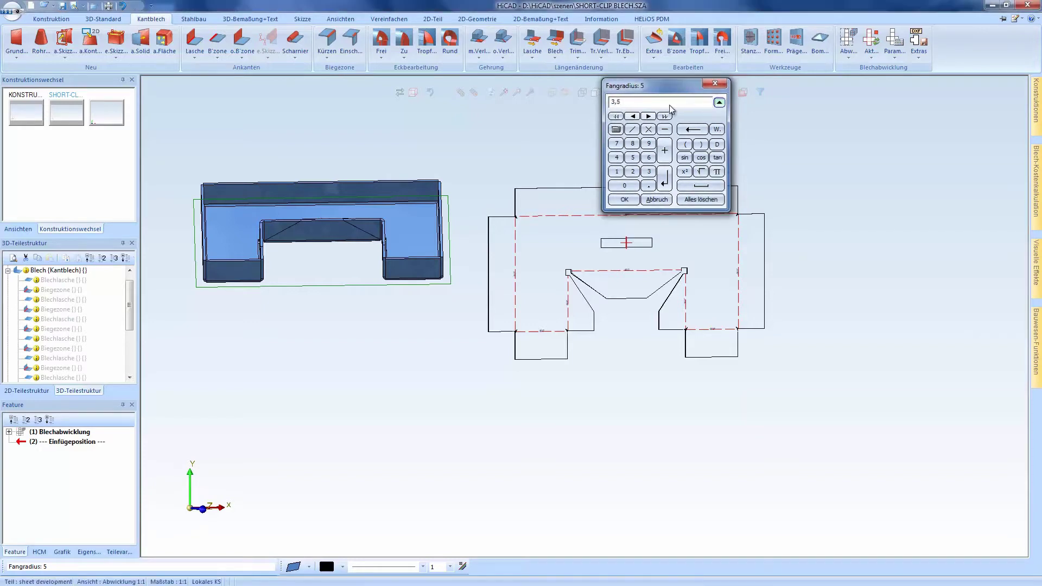
key("Return")
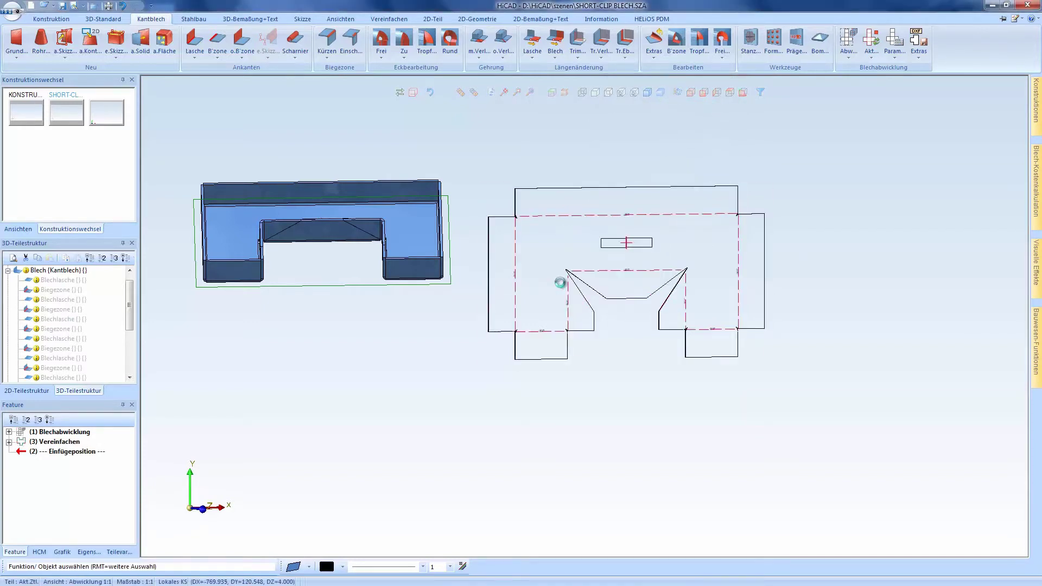
scroll(562, 282, "up", 3)
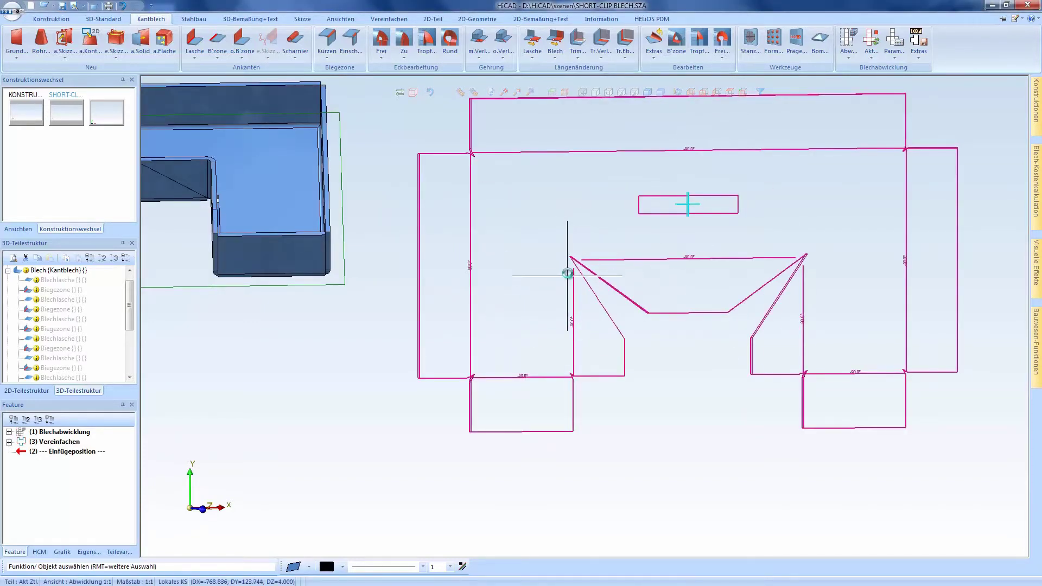
scroll(567, 275, "up", 3)
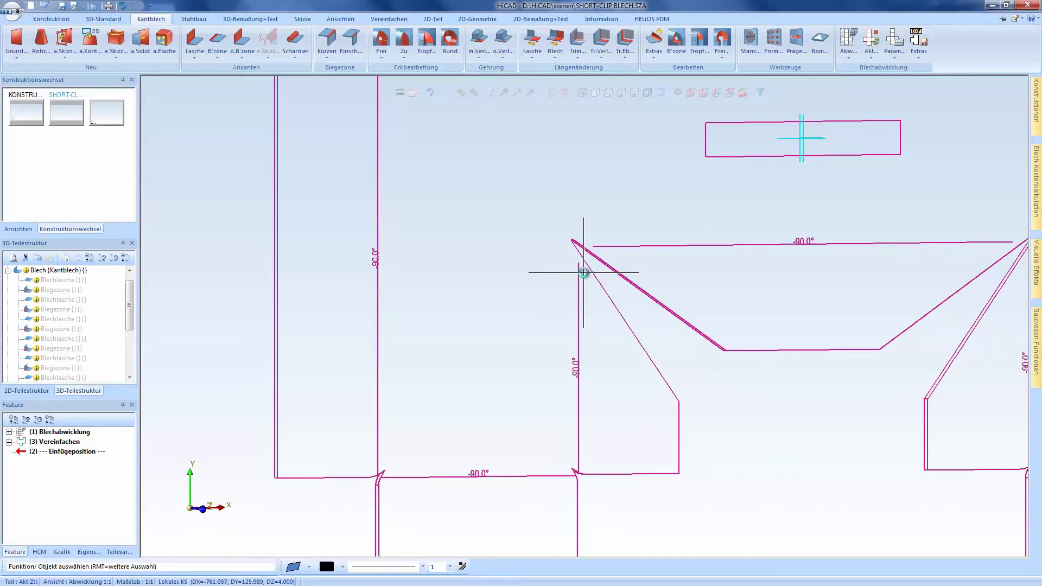
scroll(584, 272, "down", 4)
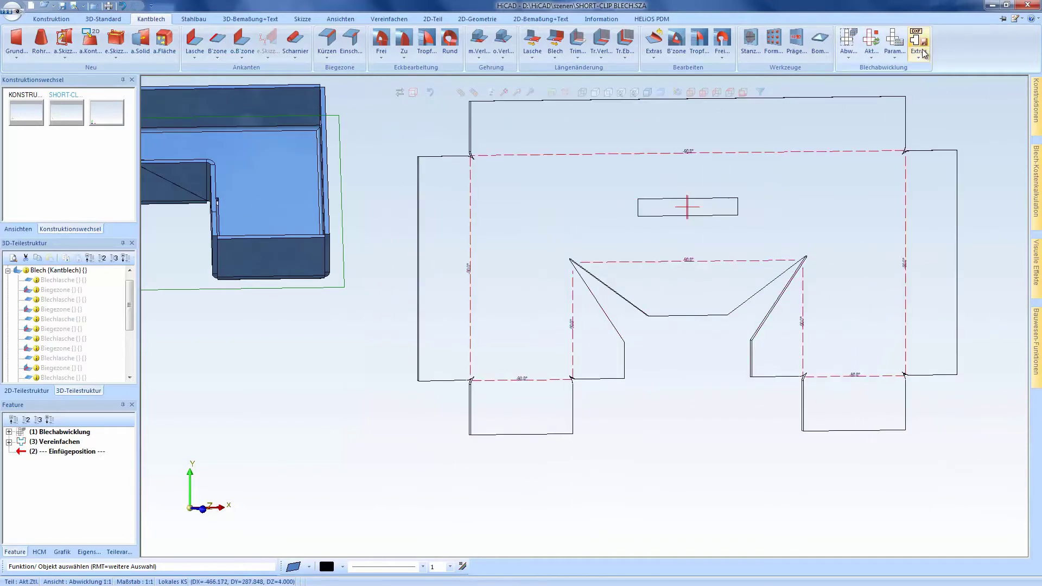
Apply a second Vereinfachen to the flat pattern, keeping the 3.5 Fangradius
right_click(857, 134)
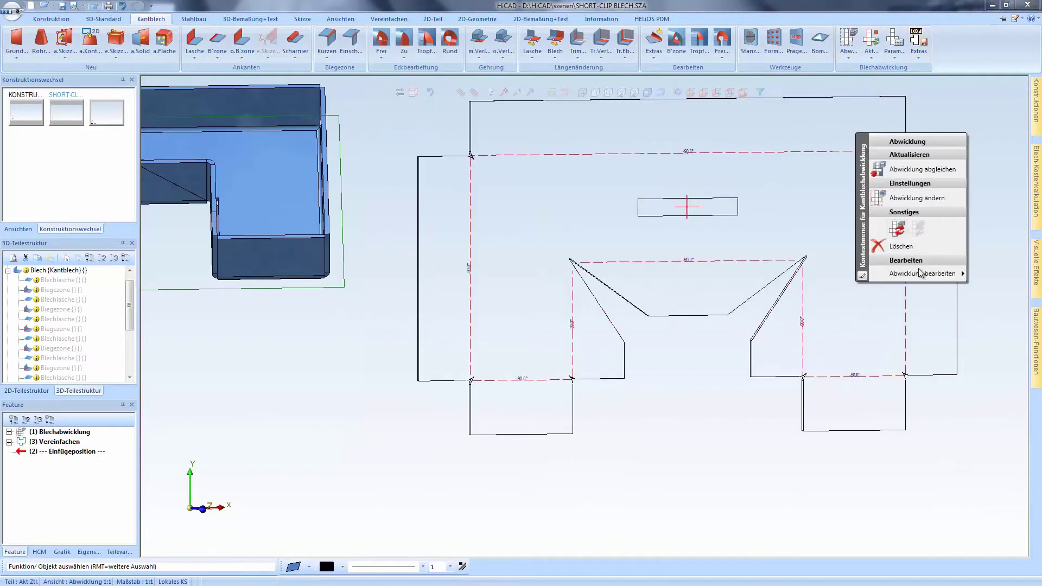
mouse_move(920, 273)
left_click(841, 320)
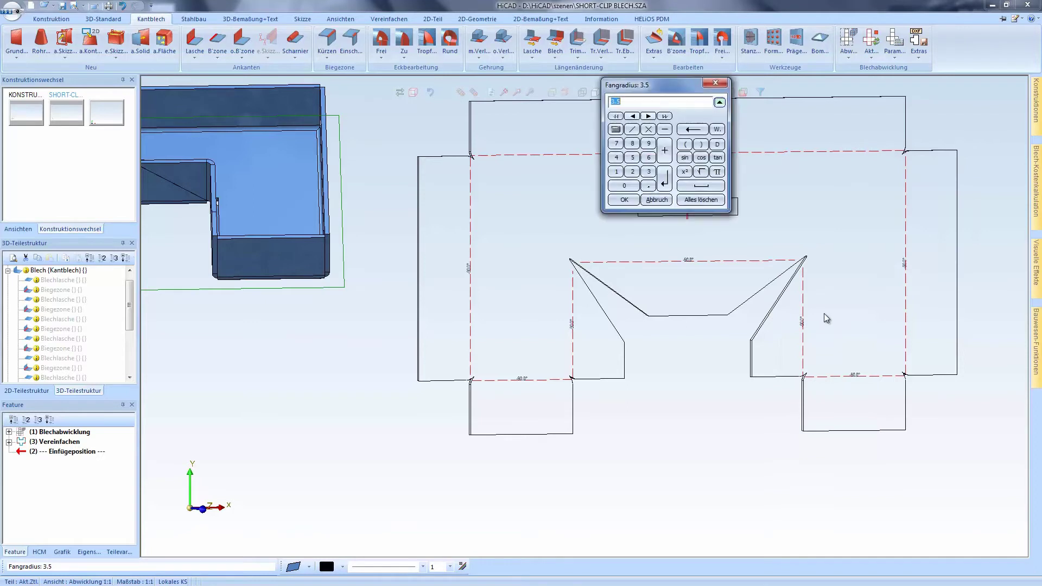
key("Return")
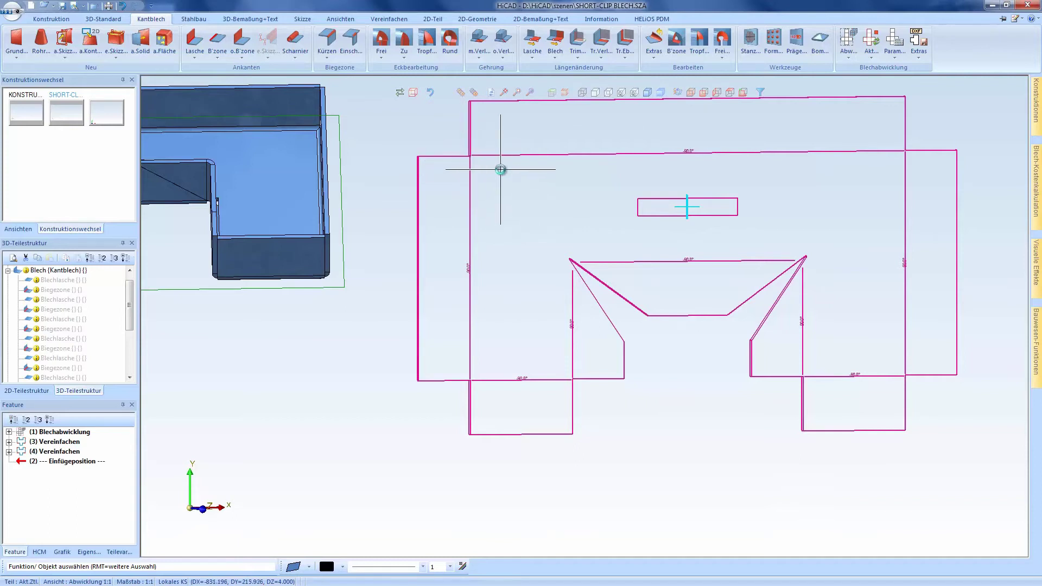
scroll(551, 281, "down", 1)
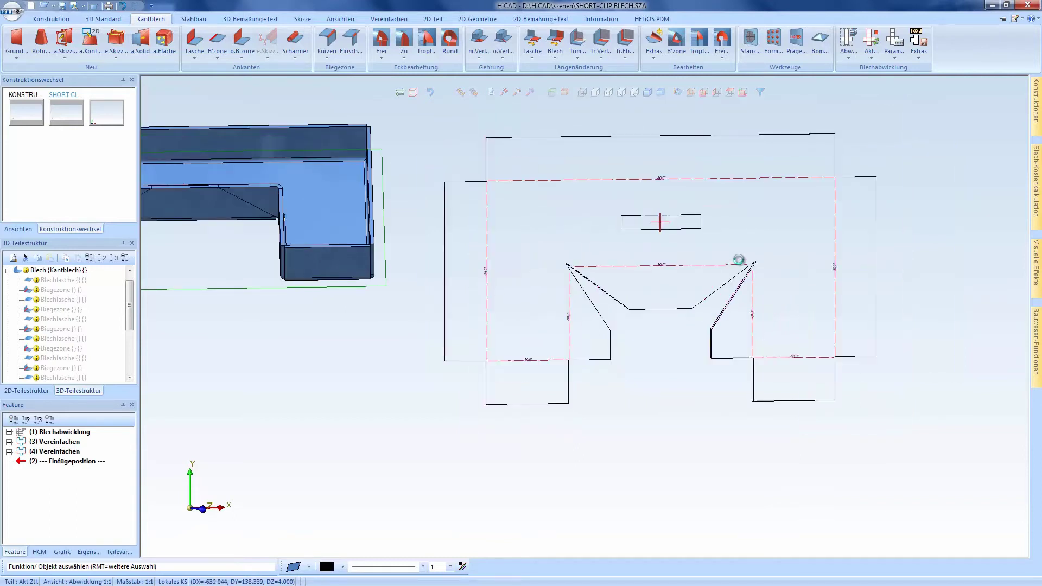
scroll(739, 259, "down", 2)
scroll(403, 210, "up", 4)
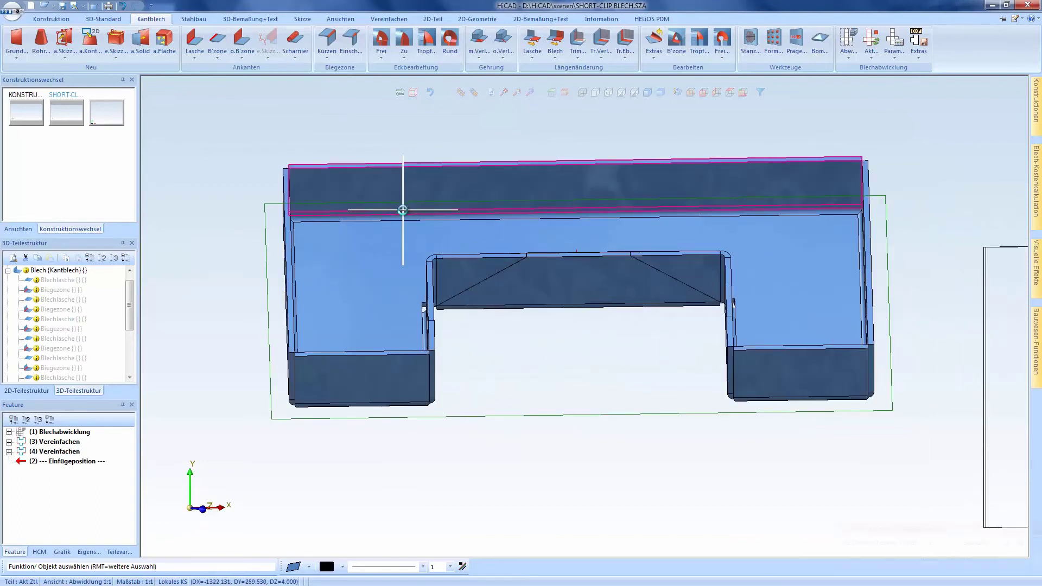